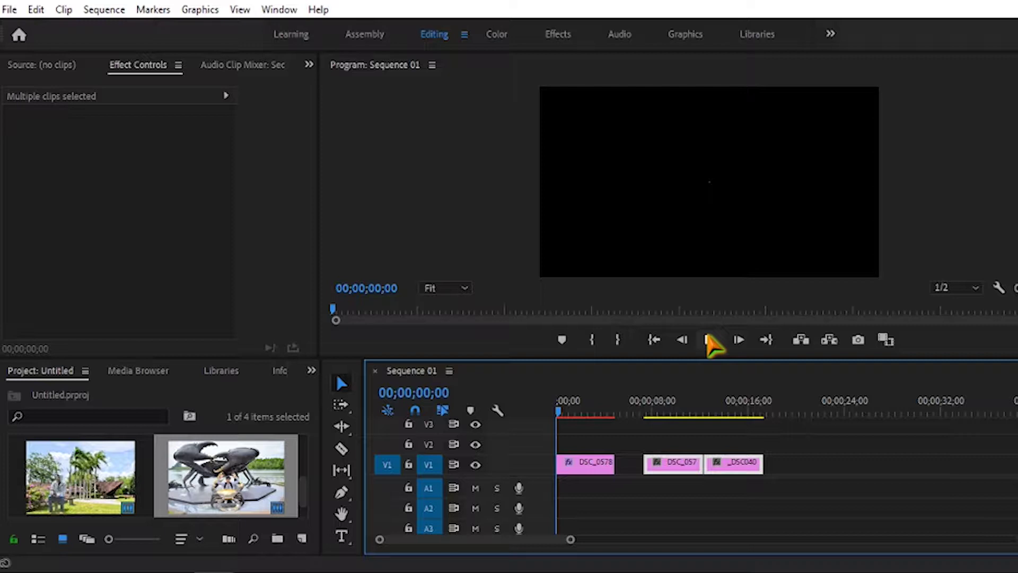
Play through the sequence to review the existing circle transition and the later clips.
click(709, 340)
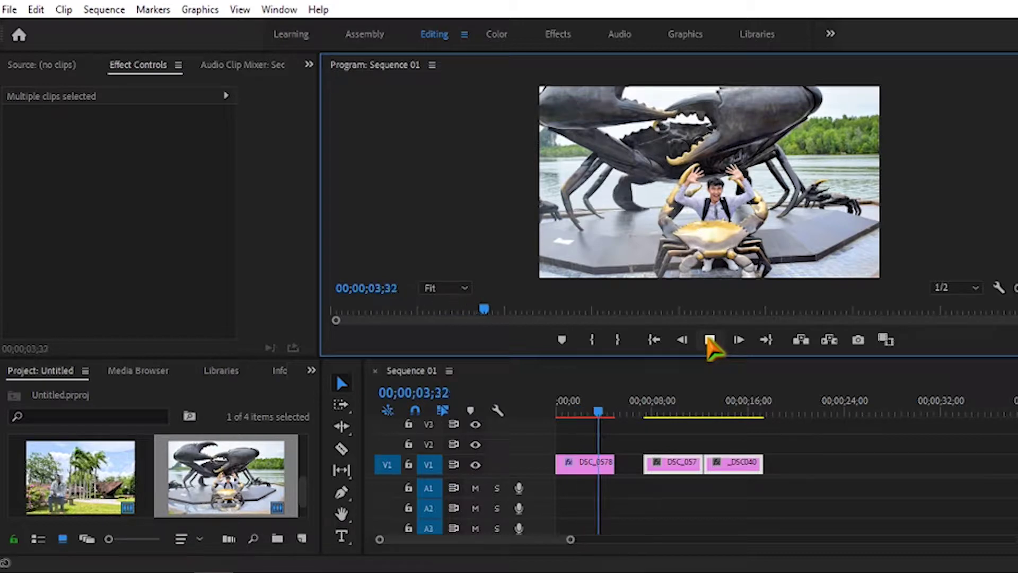
click(709, 339)
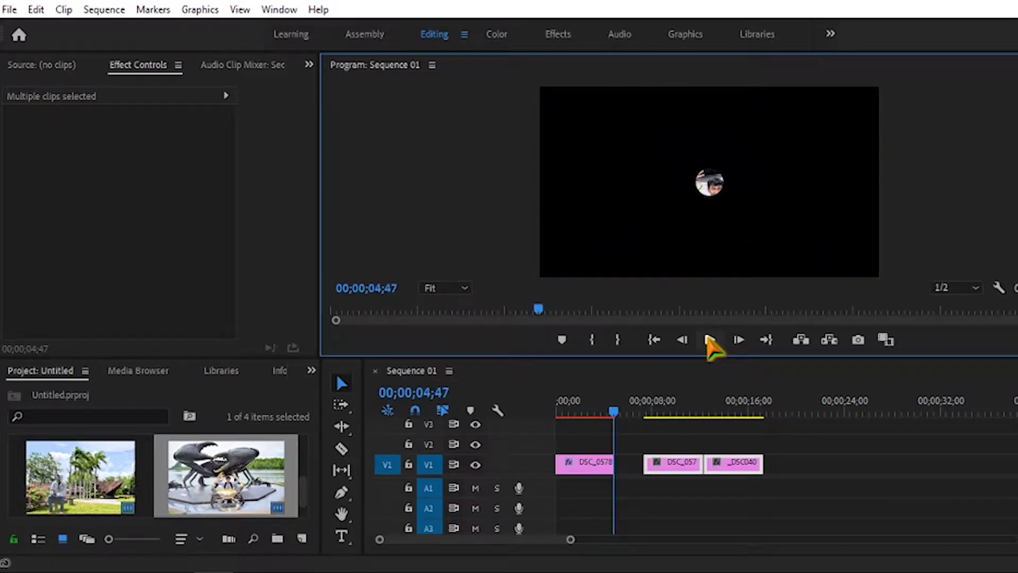
drag(602, 414, 549, 440)
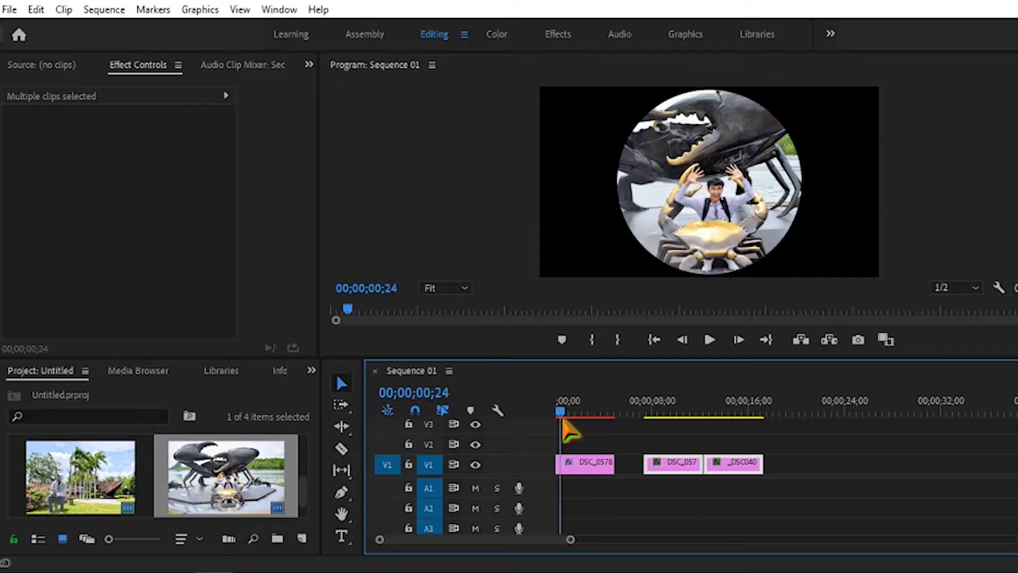
click(710, 339)
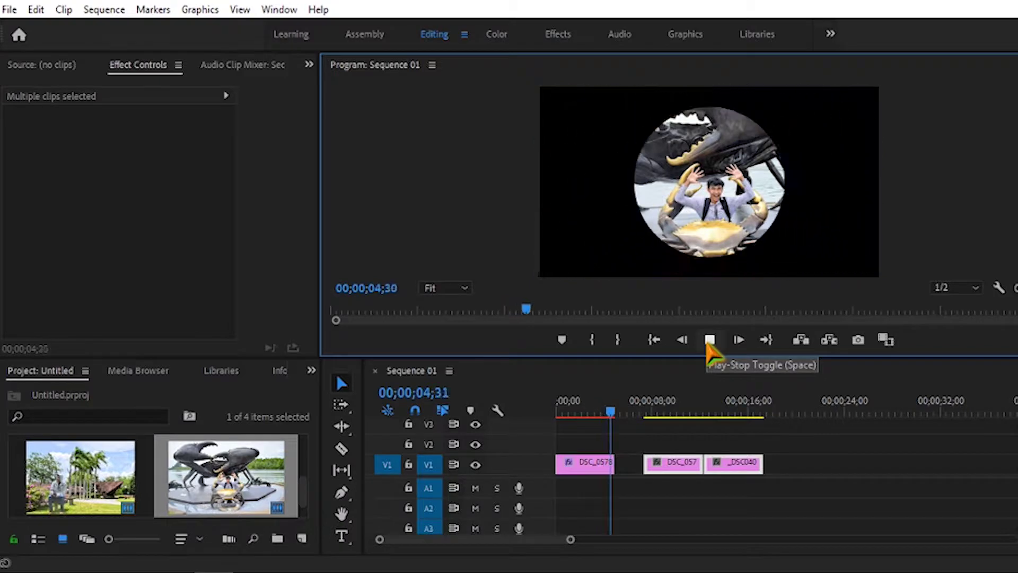
click(709, 342)
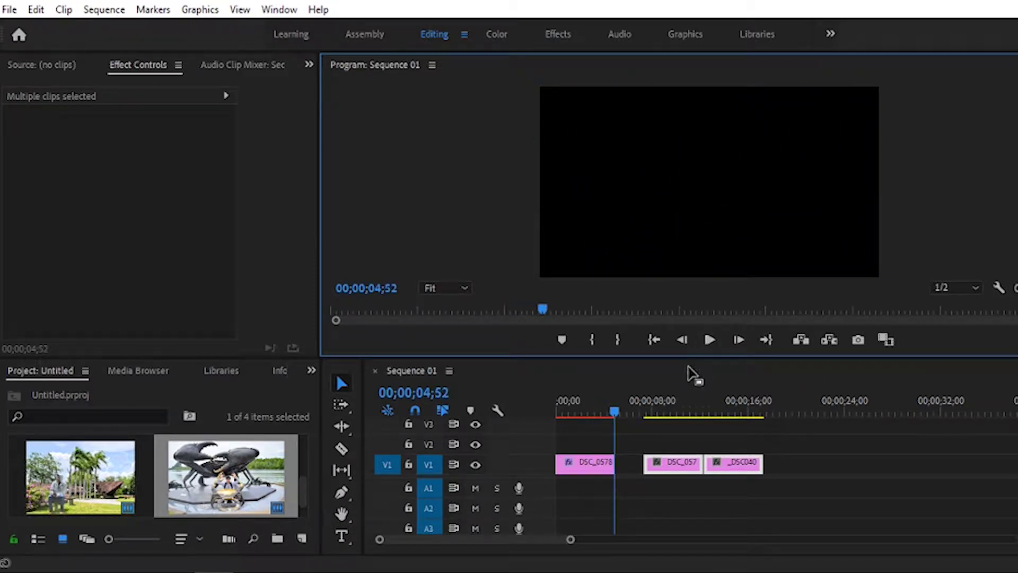
click(671, 414)
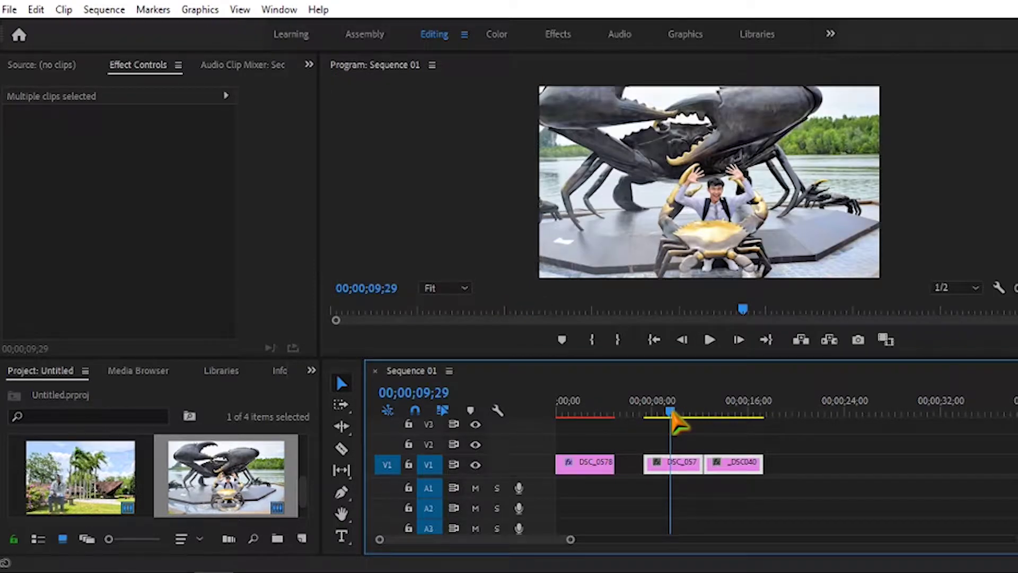
drag(679, 421, 670, 426)
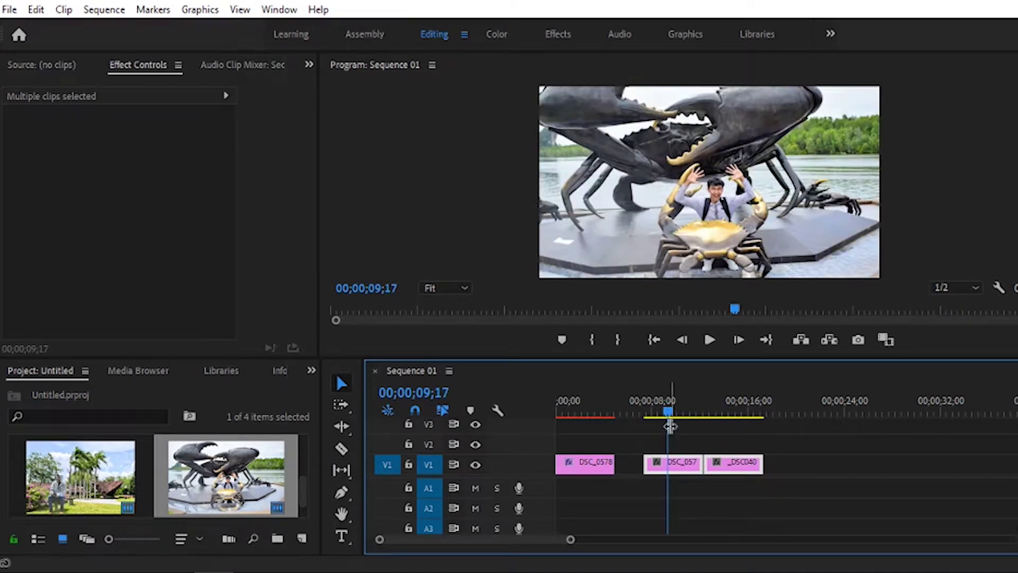
click(578, 416)
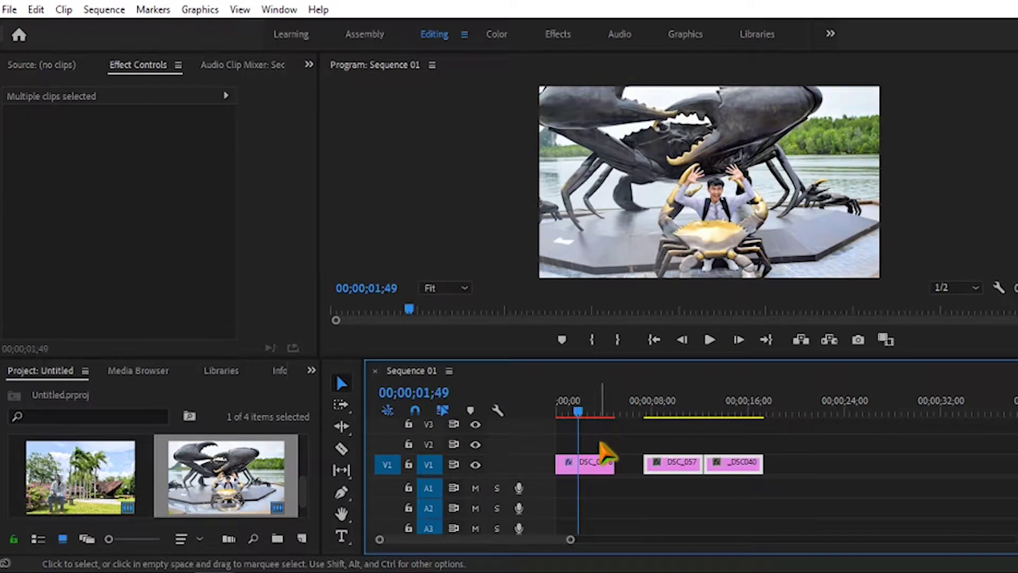
Delete the first masked clip, ripple-delete the leftover gap, and scrub the crab photo.
click(581, 462)
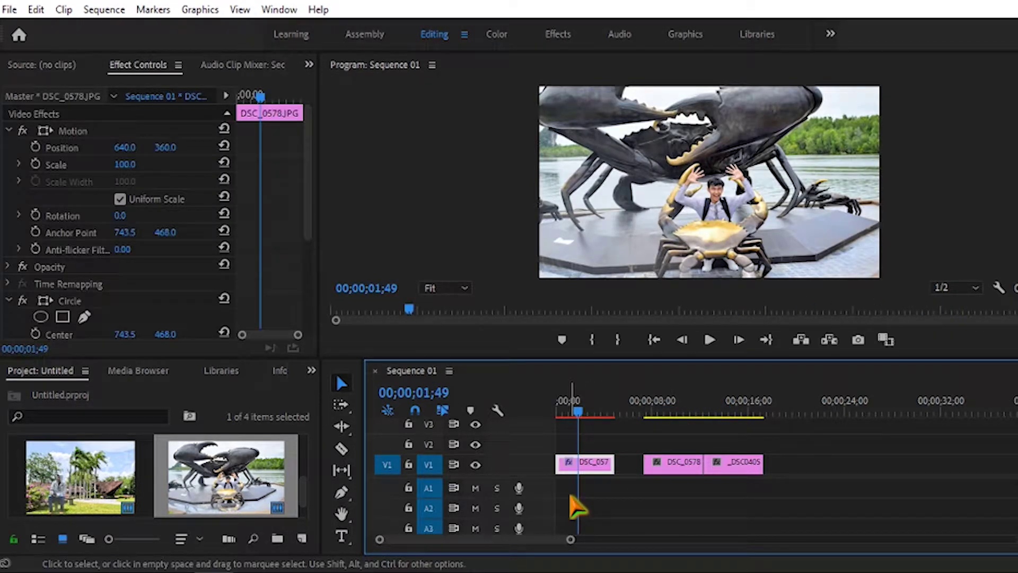
key(Delete)
click(565, 470)
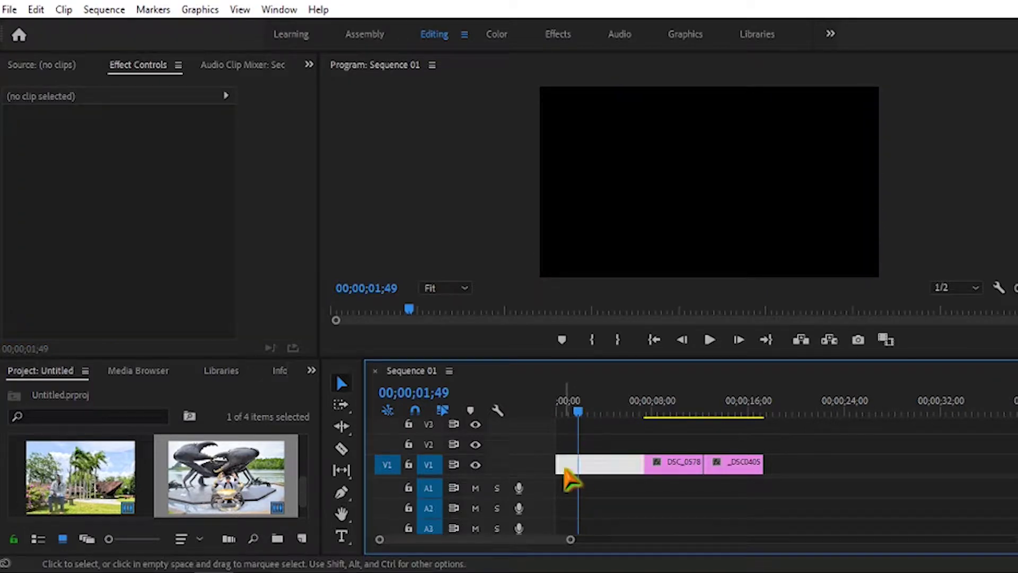
key(Delete)
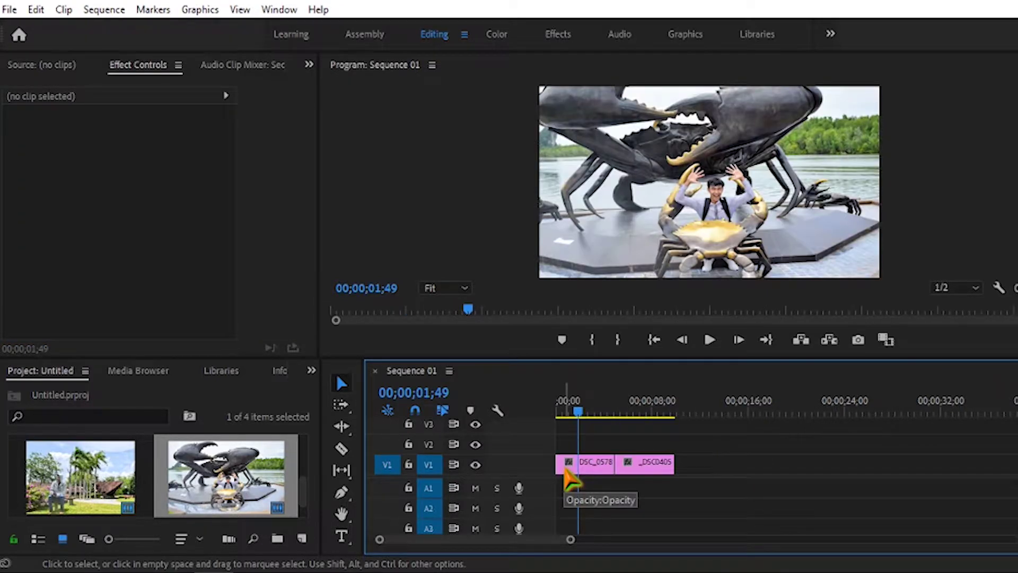
drag(578, 411, 581, 411)
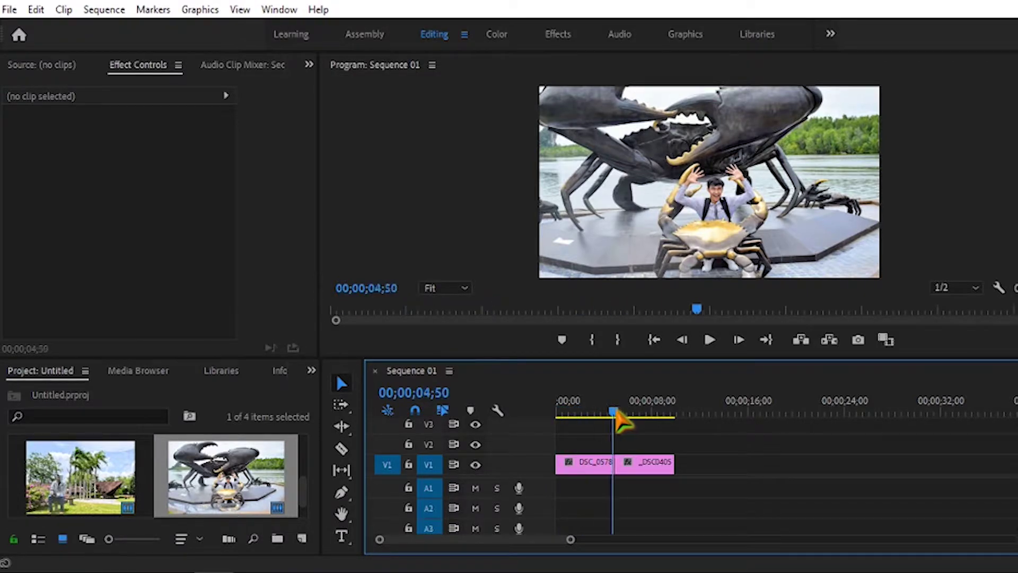
drag(582, 413, 591, 412)
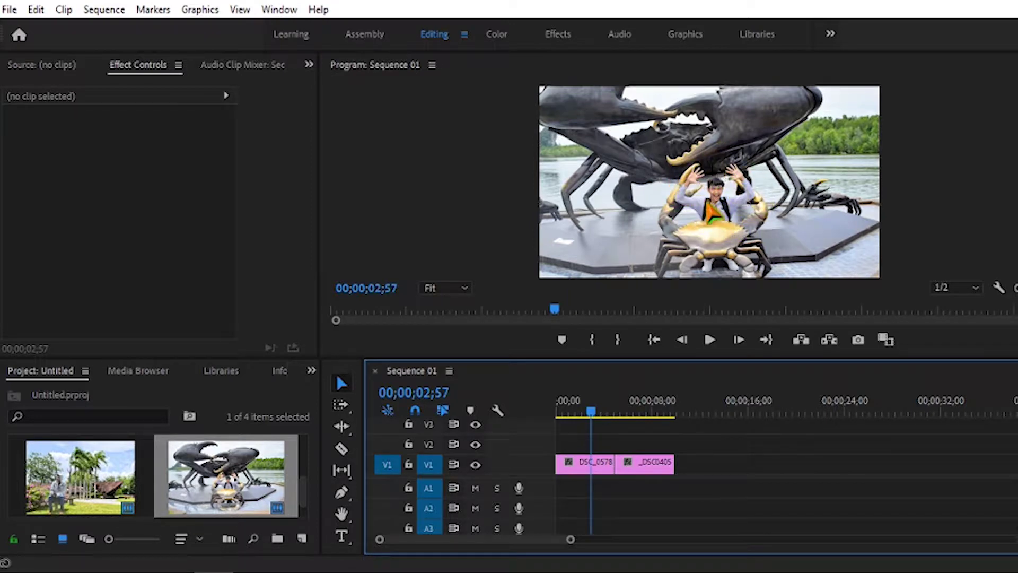
Scale _DSC0405 to 29 and set its Position to 640, 285 to show the whole park scene.
click(648, 462)
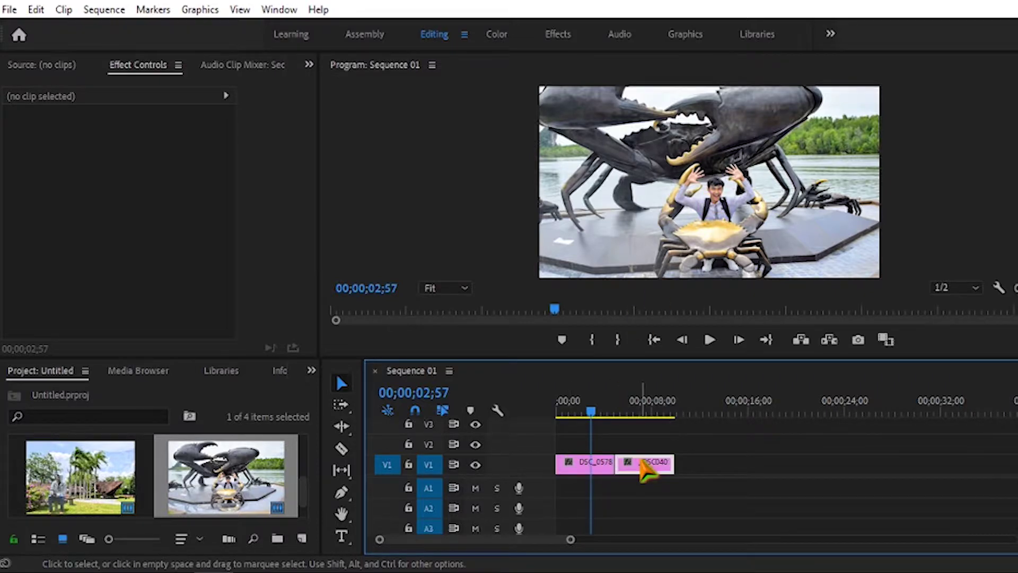
click(643, 412)
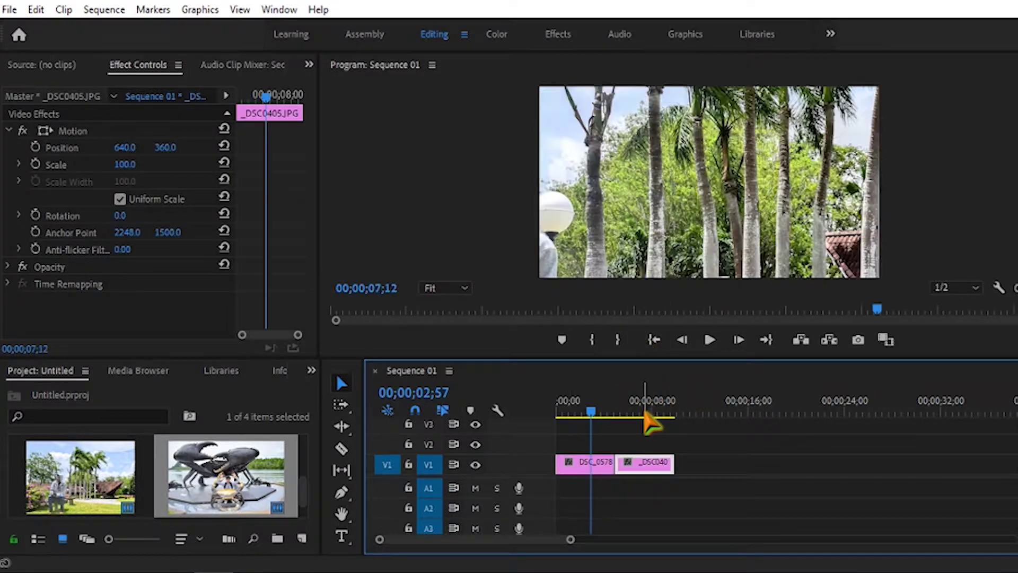
click(676, 180)
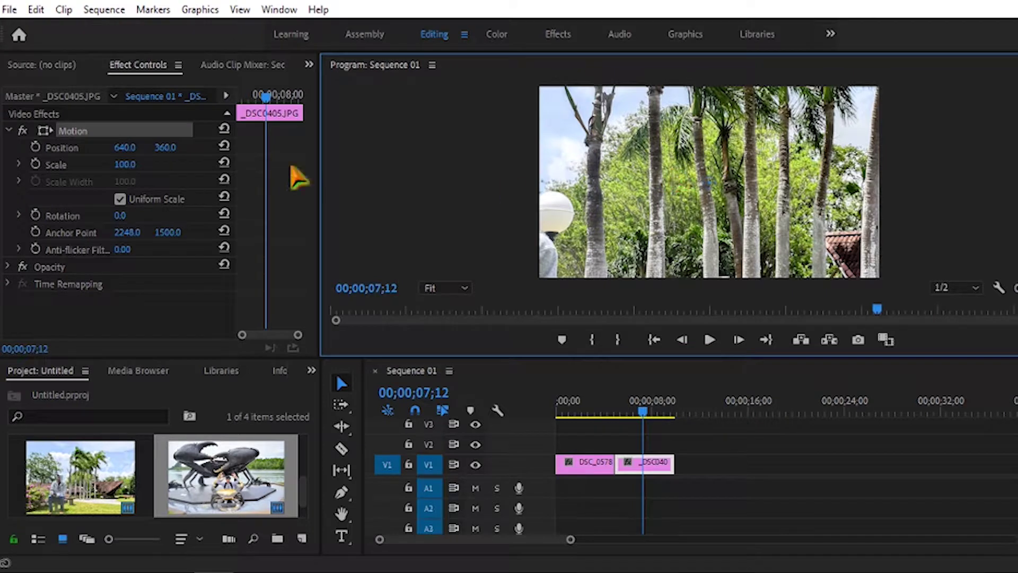
mouse_move(123, 166)
mouse_down()
mouse_move(60, 200)
mouse_move(69, 197)
mouse_up()
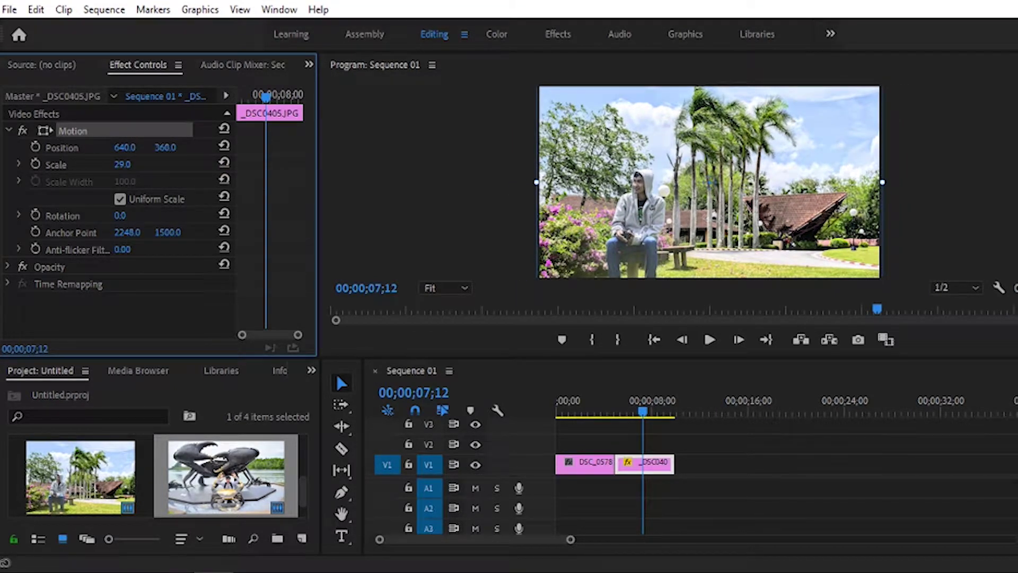
mouse_move(165, 147)
mouse_down()
mouse_move(135, 146)
mouse_move(168, 147)
mouse_up()
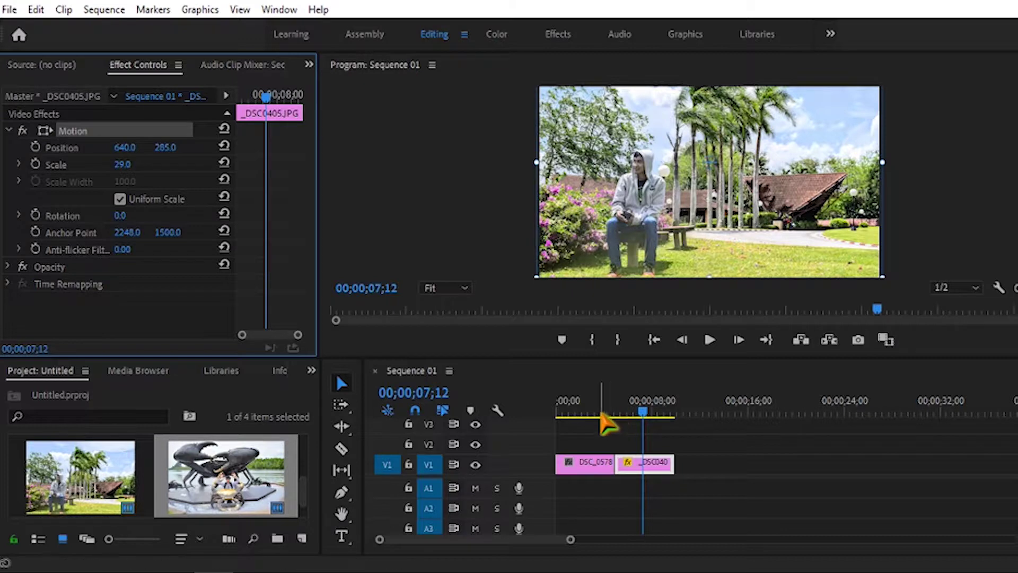
drag(602, 418, 557, 419)
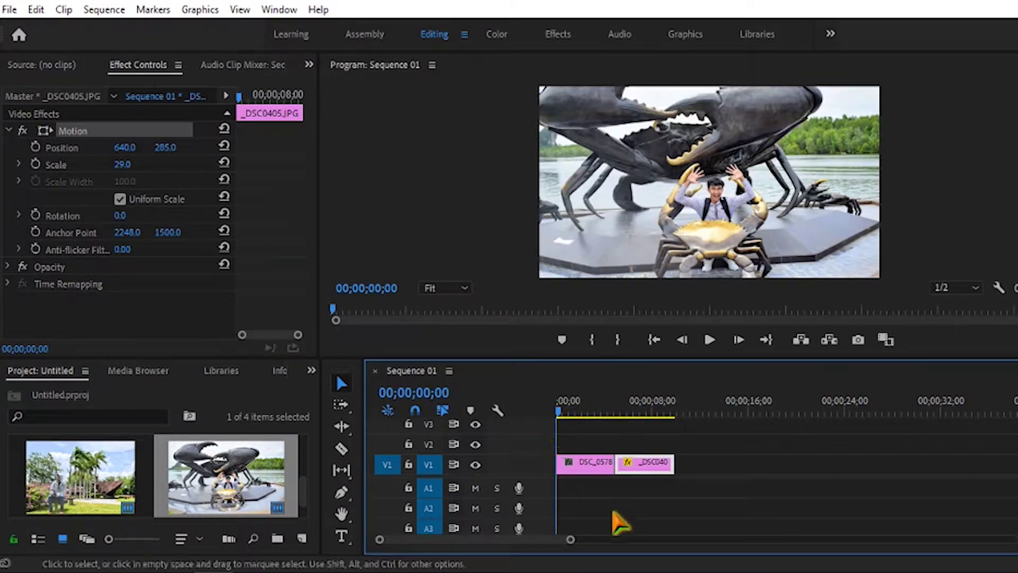
drag(571, 539, 489, 539)
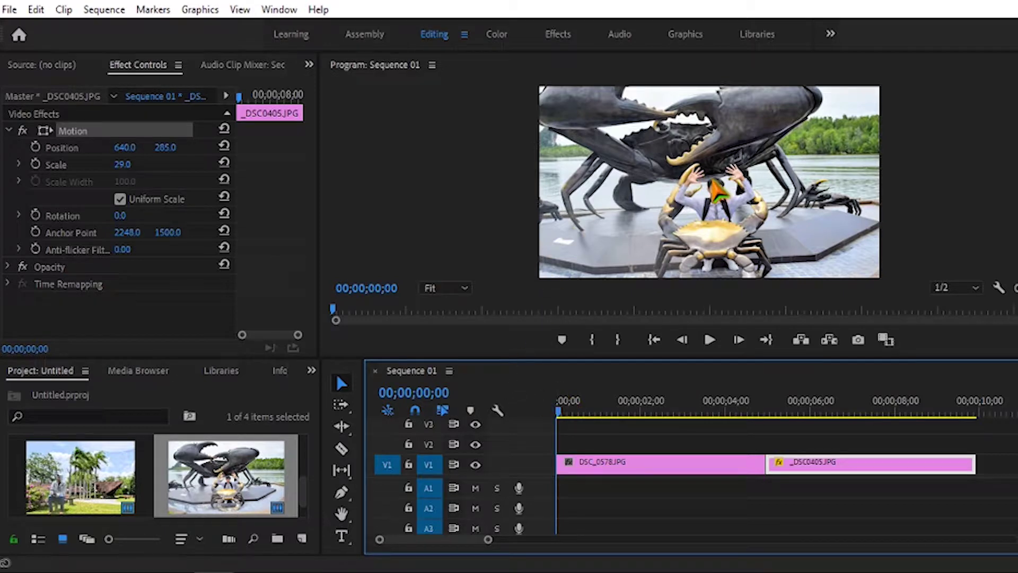
Find Circle under Video Effects > Generate in the Effects panel and drag it onto DSC_0578.
click(311, 370)
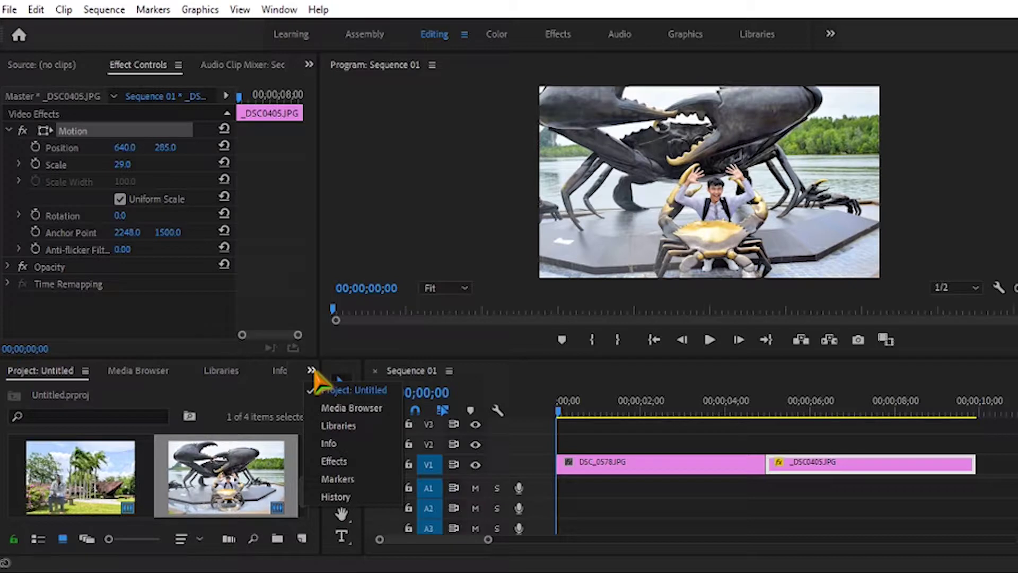
click(334, 460)
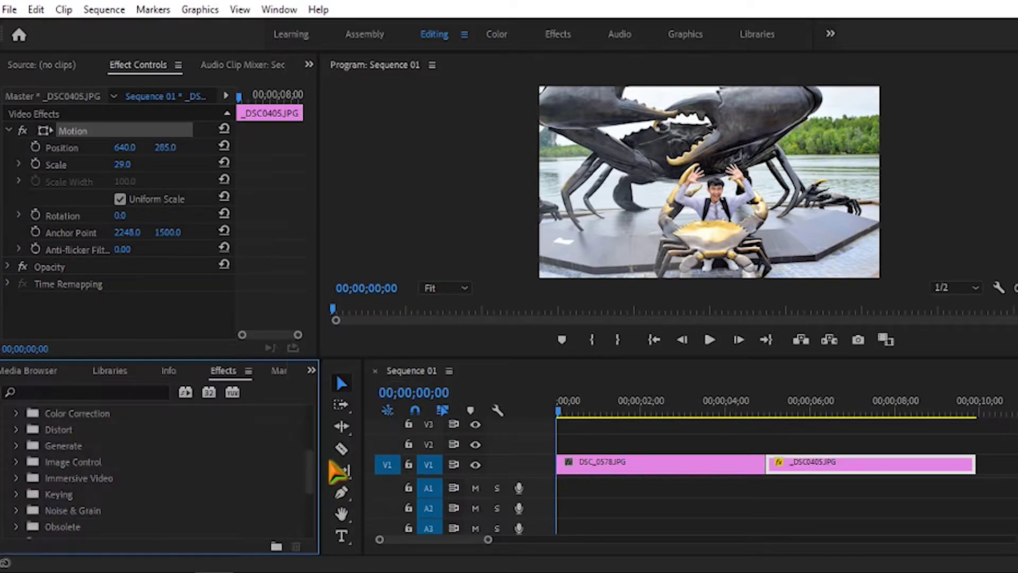
scroll(173, 464, up, 3)
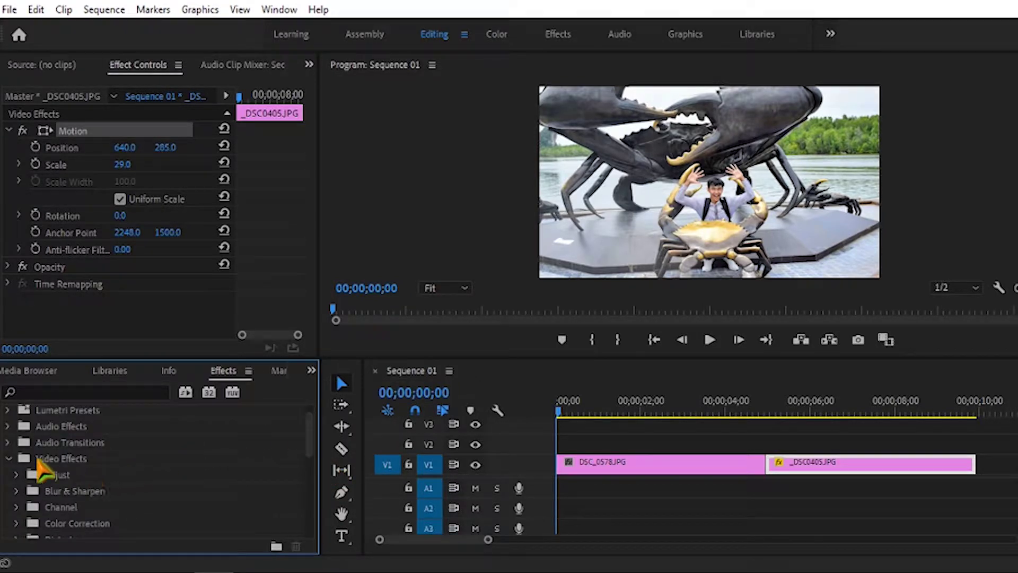
click(85, 459)
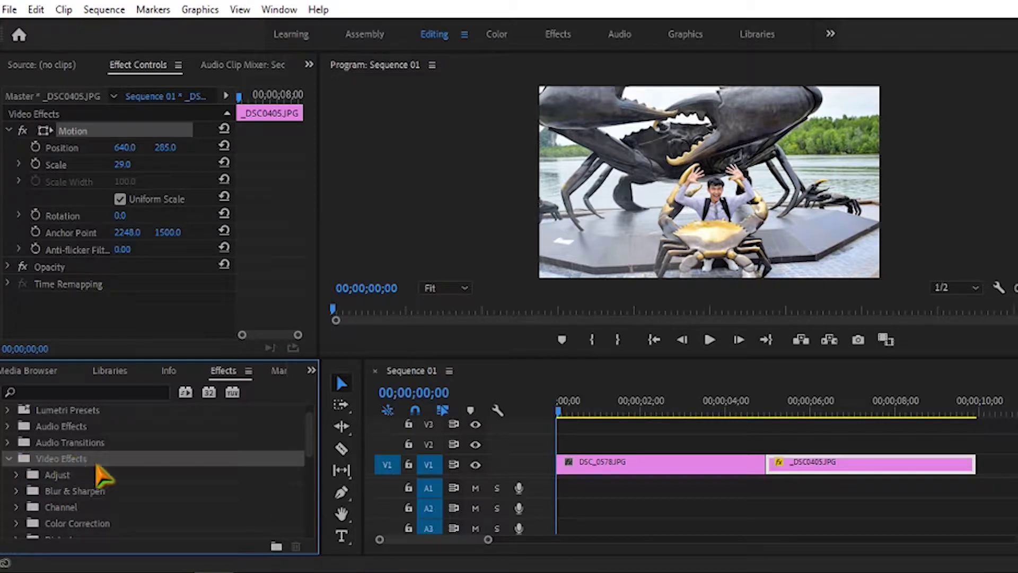
drag(311, 428, 313, 466)
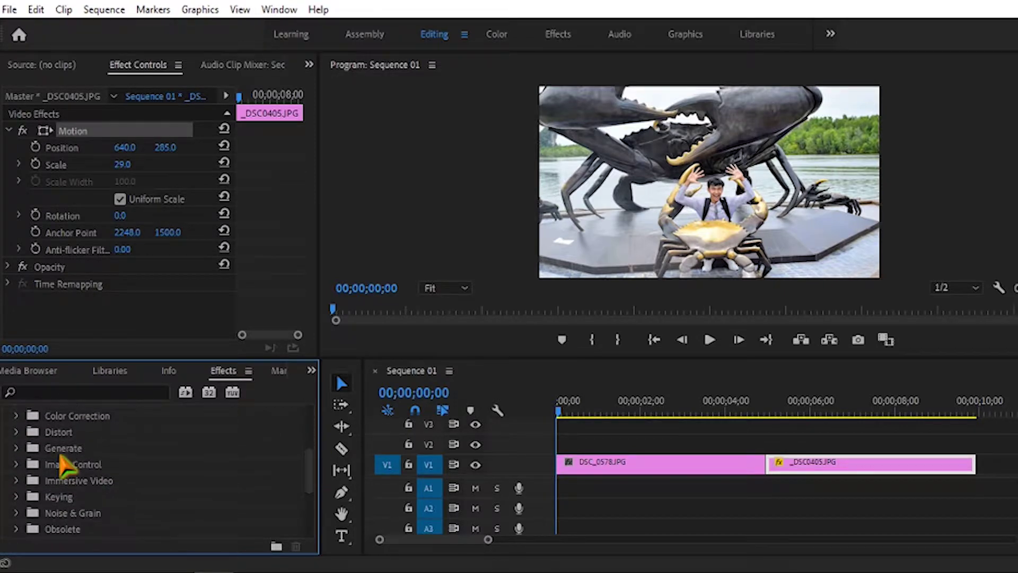
click(18, 449)
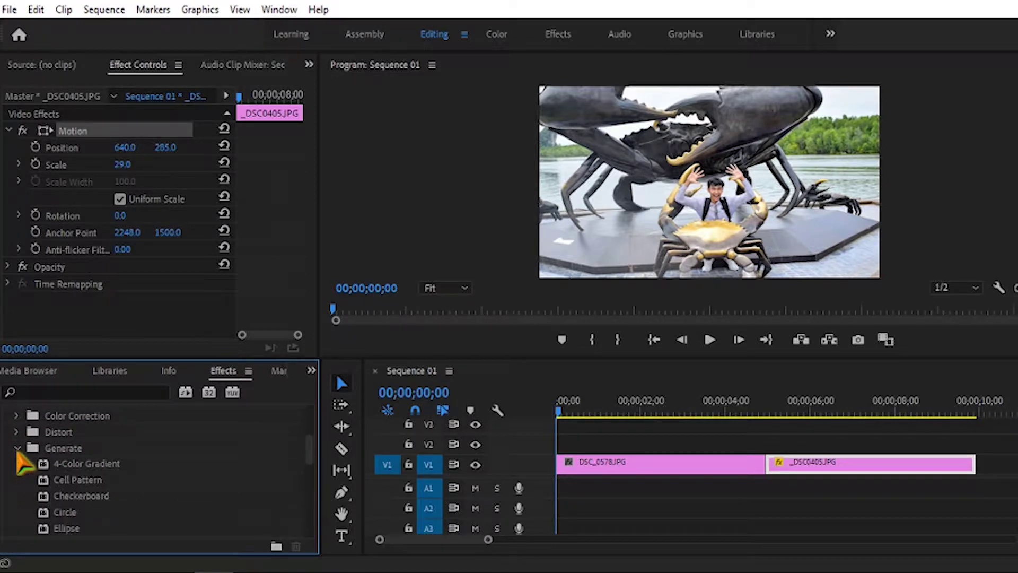
drag(313, 459, 272, 481)
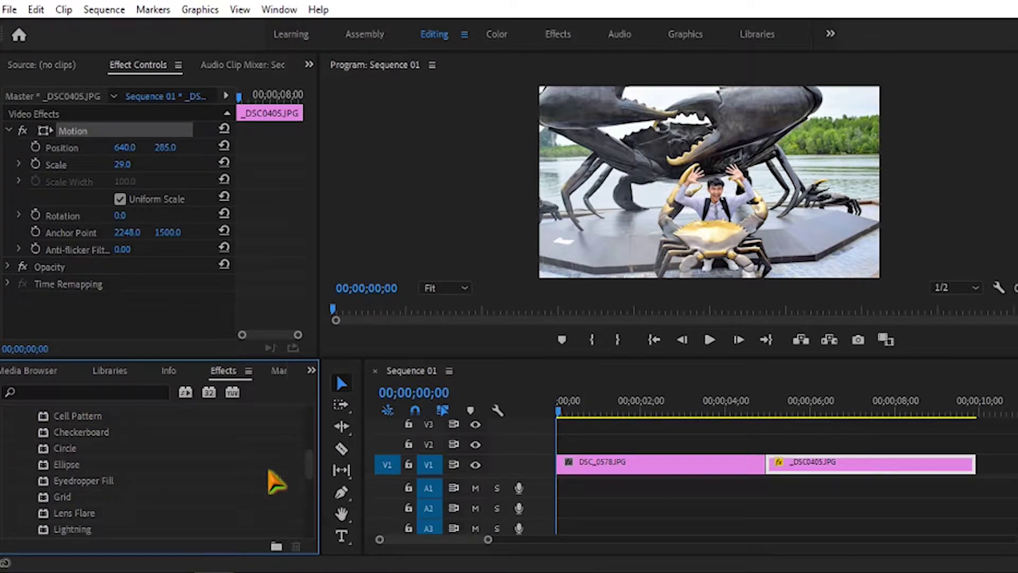
click(60, 449)
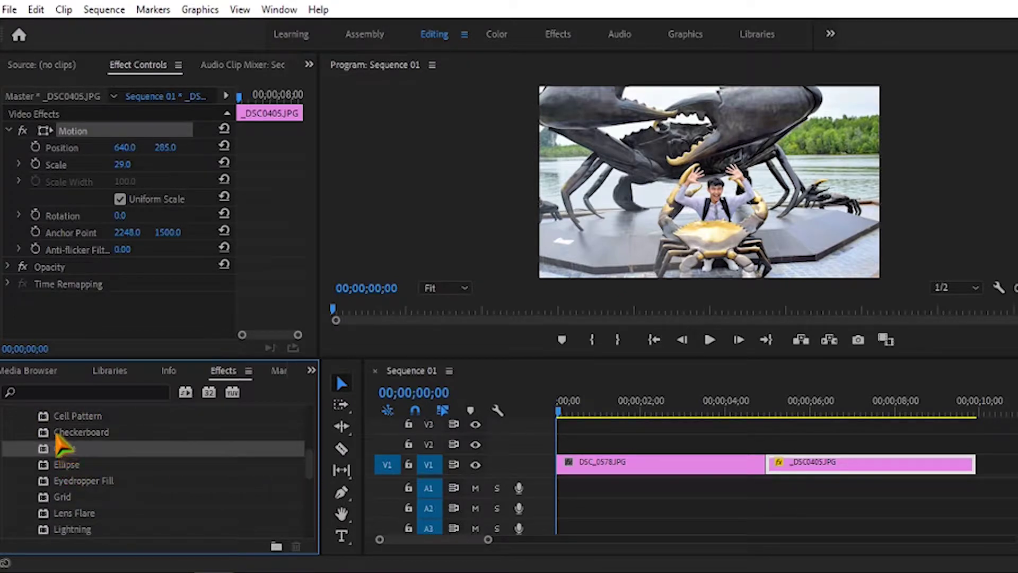
click(28, 389)
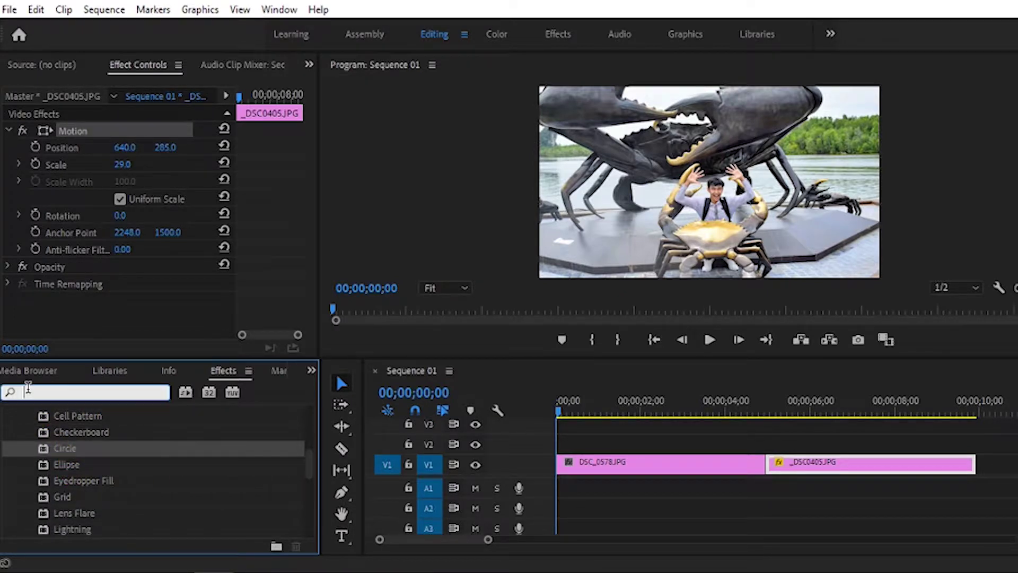
click(80, 451)
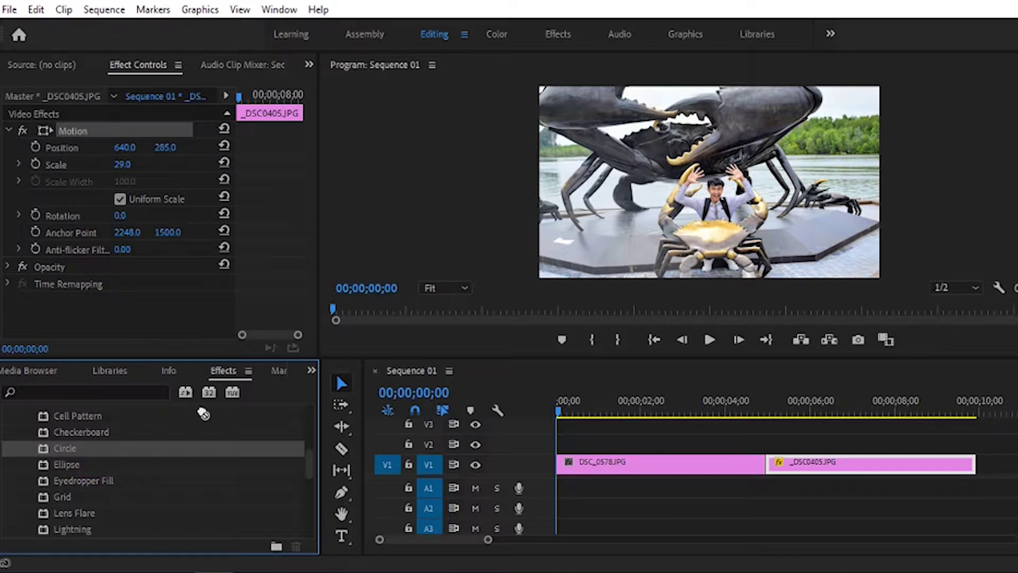
drag(204, 414, 619, 467)
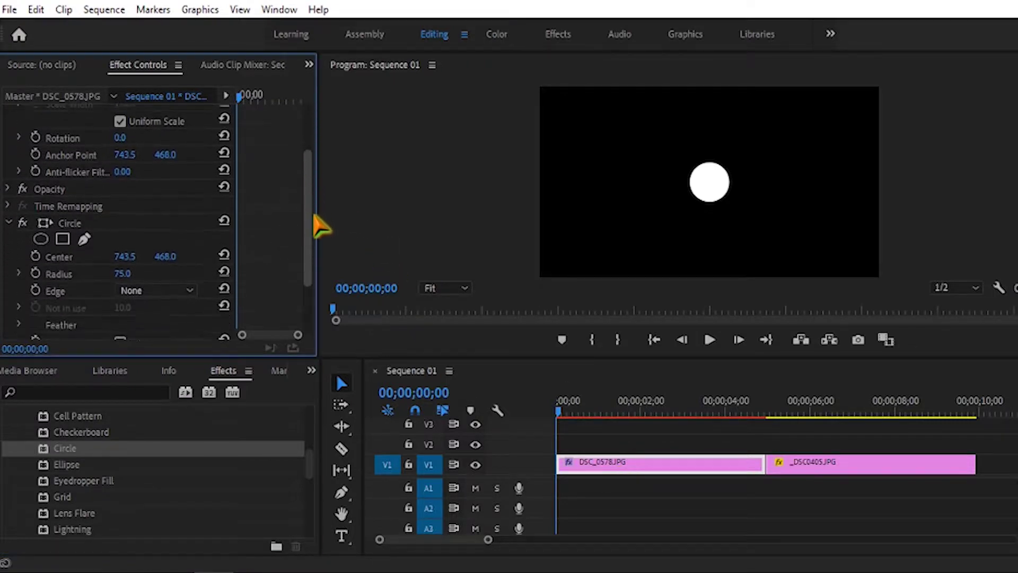
Set the Circle effect's Blending Mode on DSC_0578 to Stencil Alpha.
drag(311, 180, 317, 272)
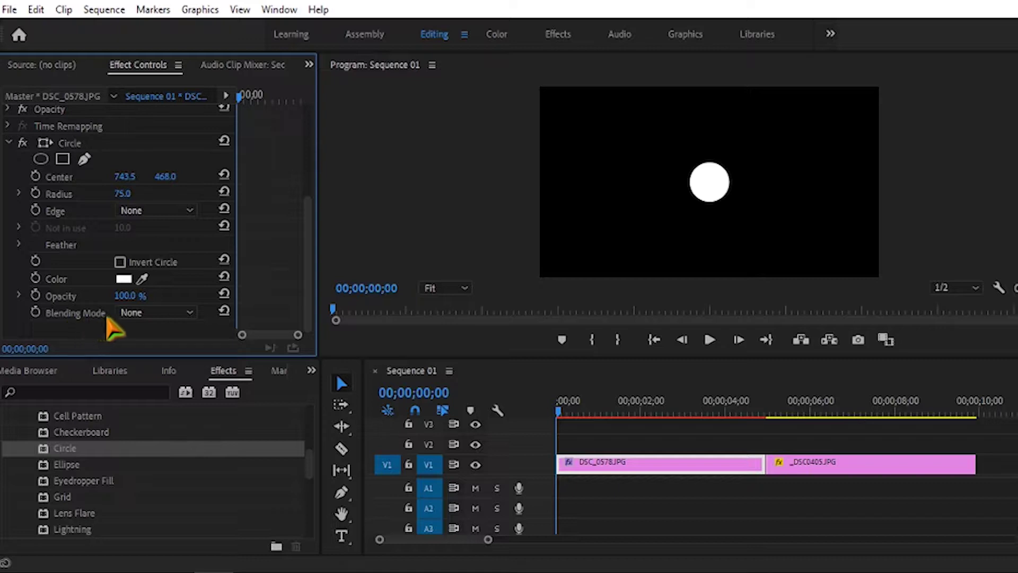
click(156, 314)
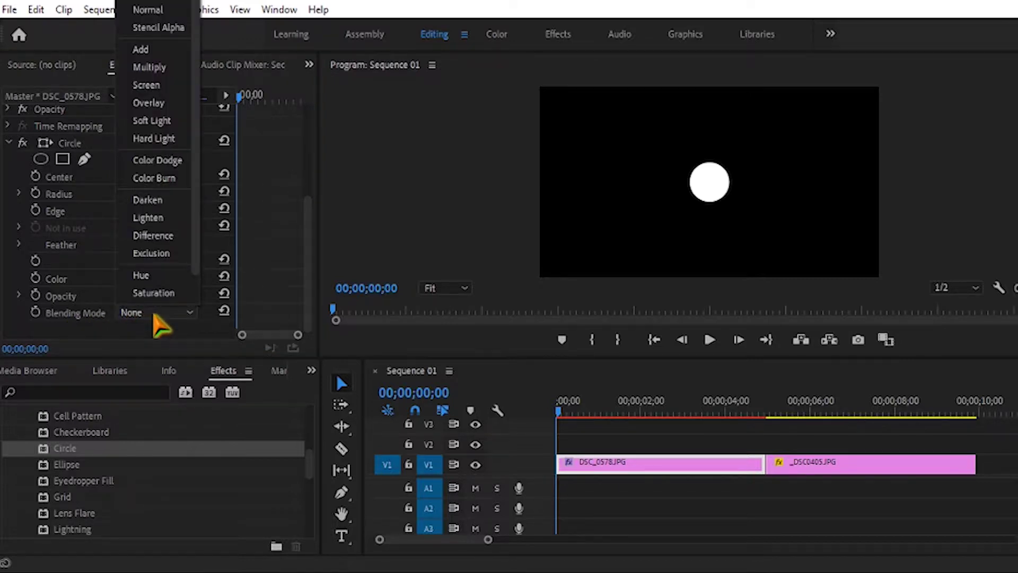
click(165, 31)
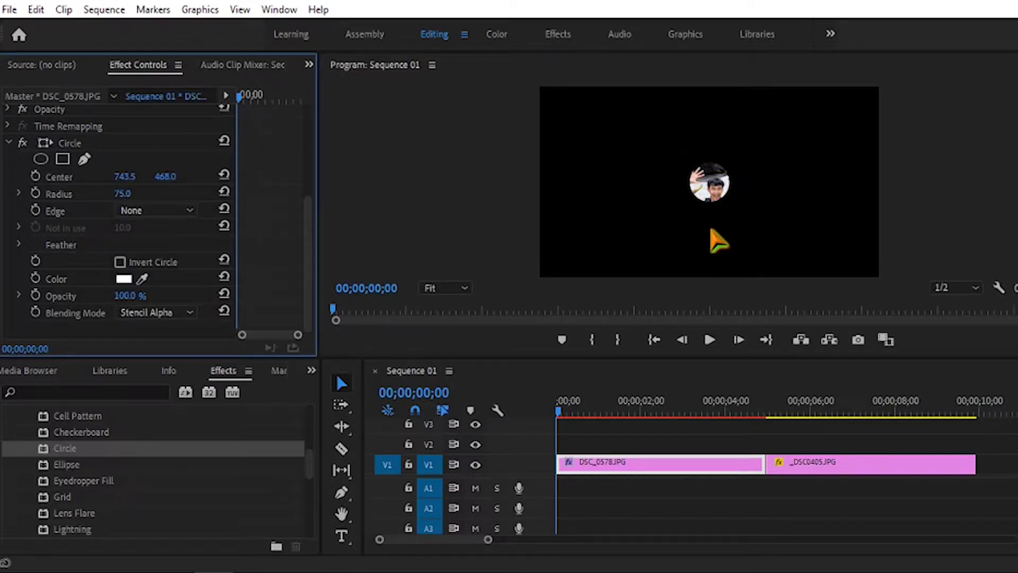
scroll(313, 239, up, 3)
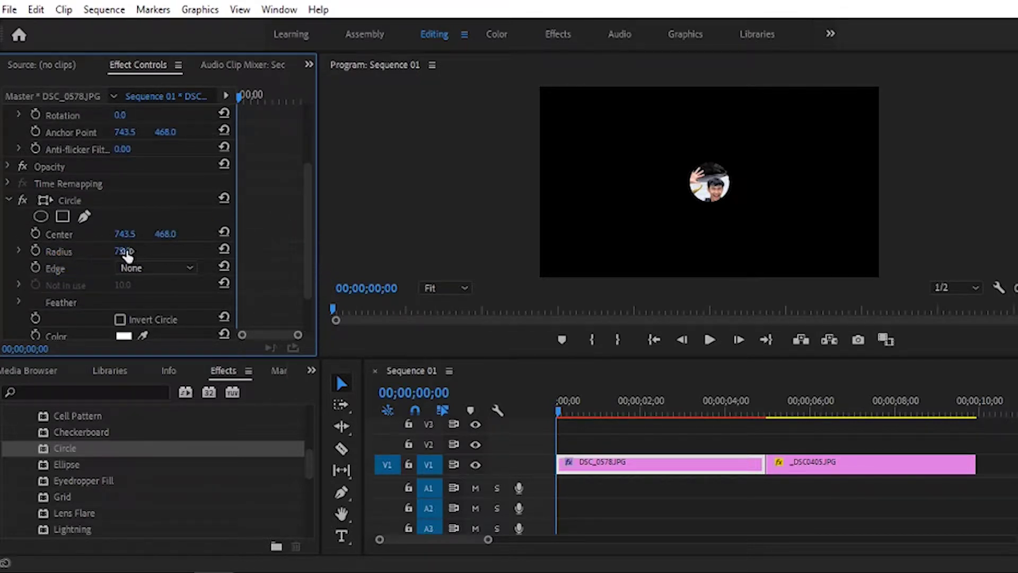
Set Circle Radius to -1.0 at 00;00;00;00 and add a starting Radius keyframe.
drag(127, 256, 119, 256)
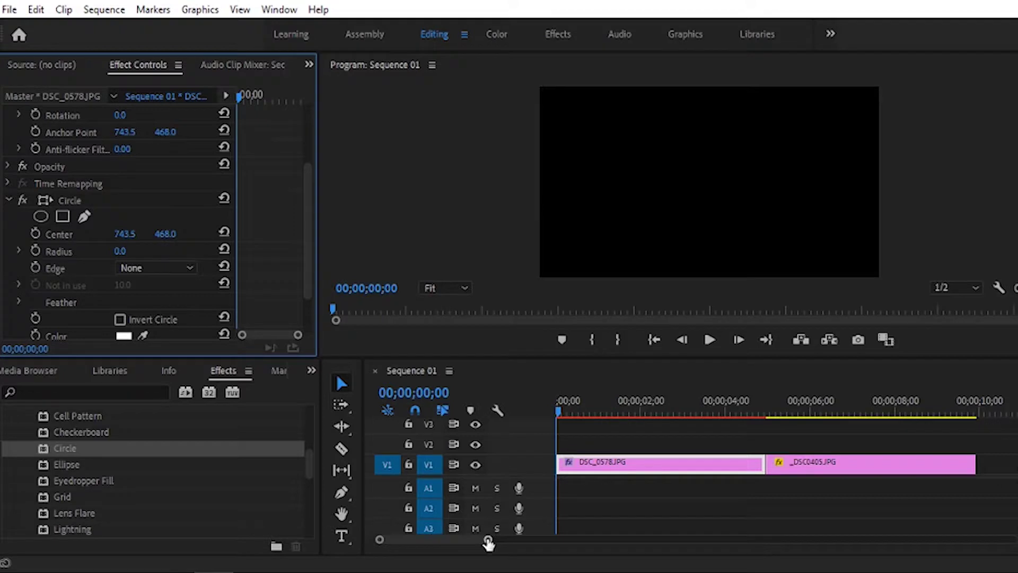
mouse_move(488, 540)
mouse_down()
mouse_move(545, 542)
mouse_move(458, 541)
mouse_up()
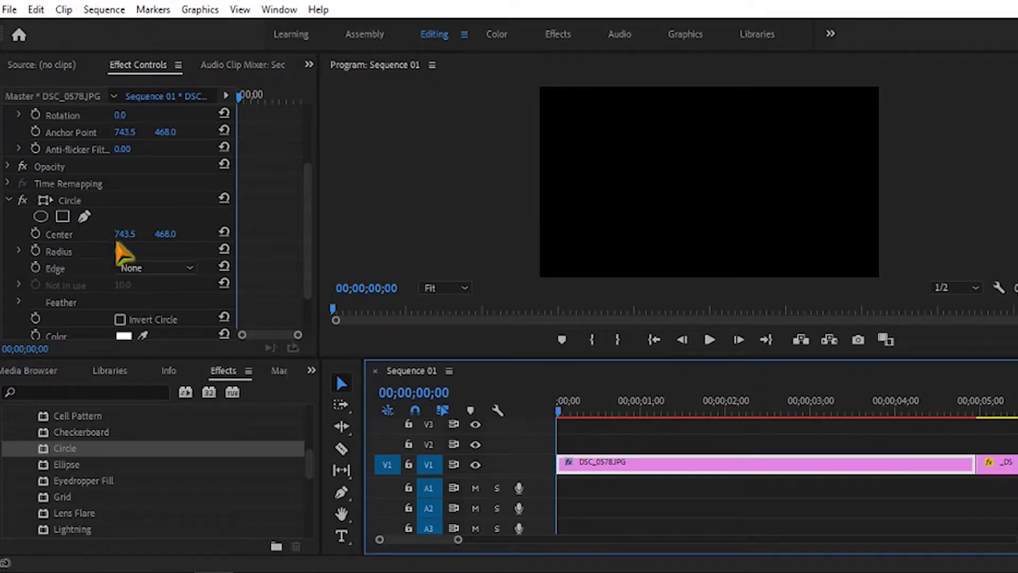
mouse_move(559, 414)
mouse_down()
mouse_move(658, 414)
mouse_move(544, 465)
mouse_up()
drag(120, 251, 144, 251)
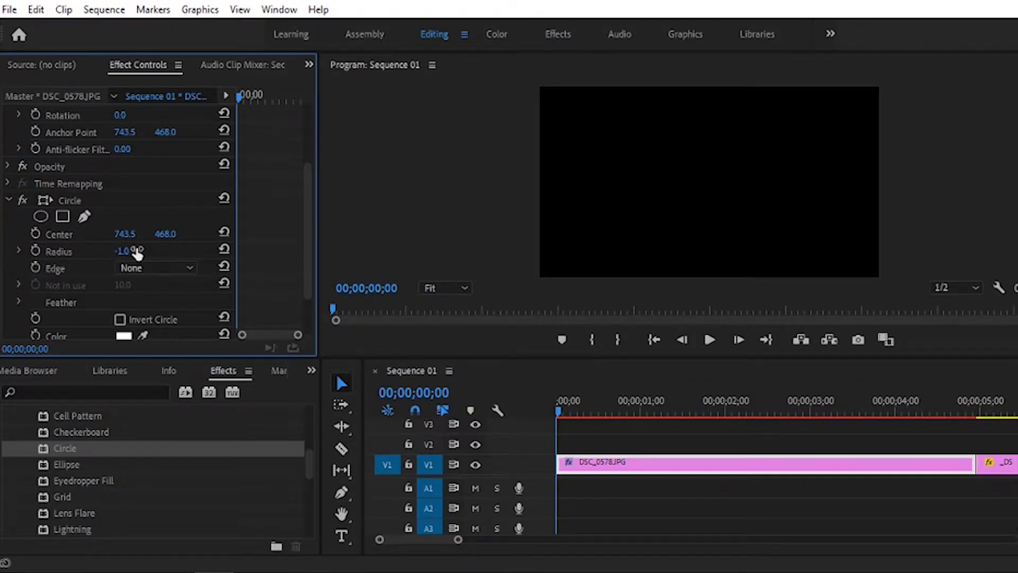
click(36, 252)
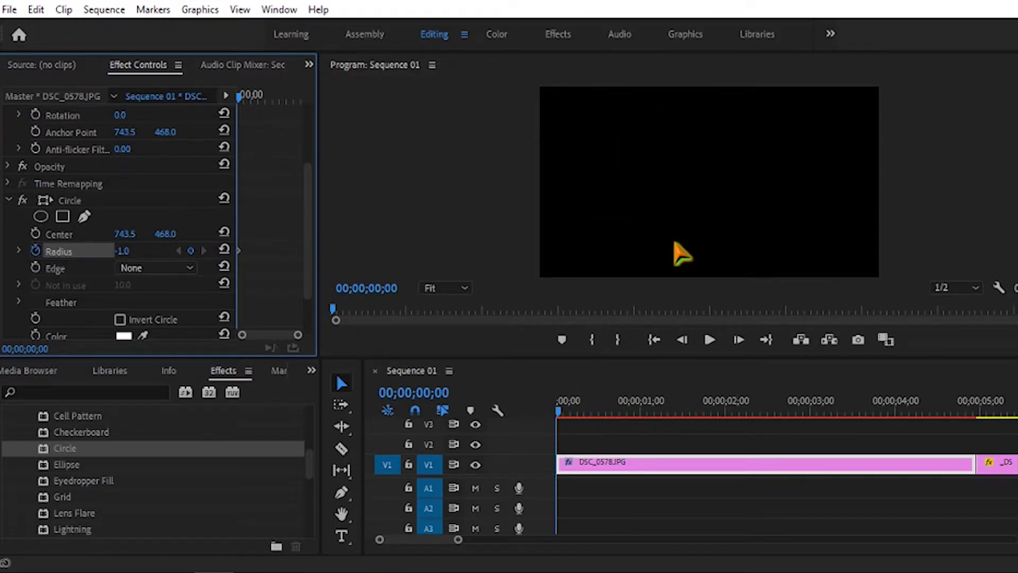
Place the playhead exactly on 00;00;02;00 by playing and stepping frame by frame.
click(391, 290)
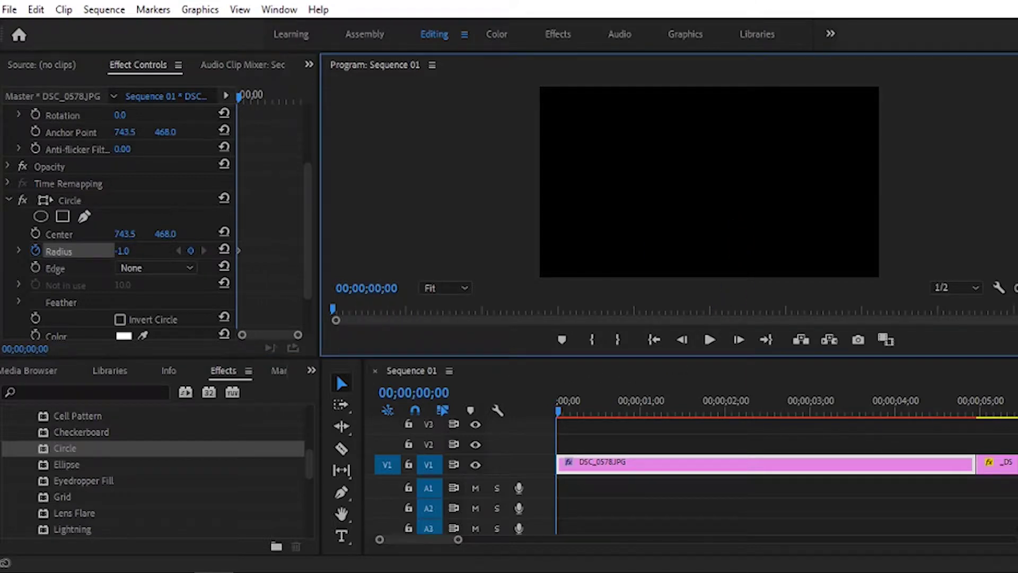
key(space)
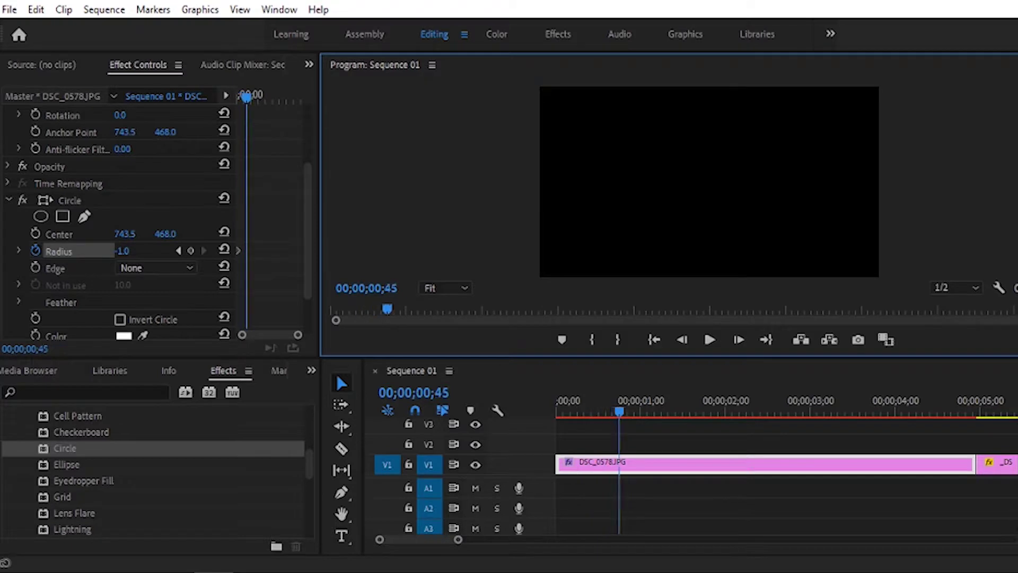
key(j)
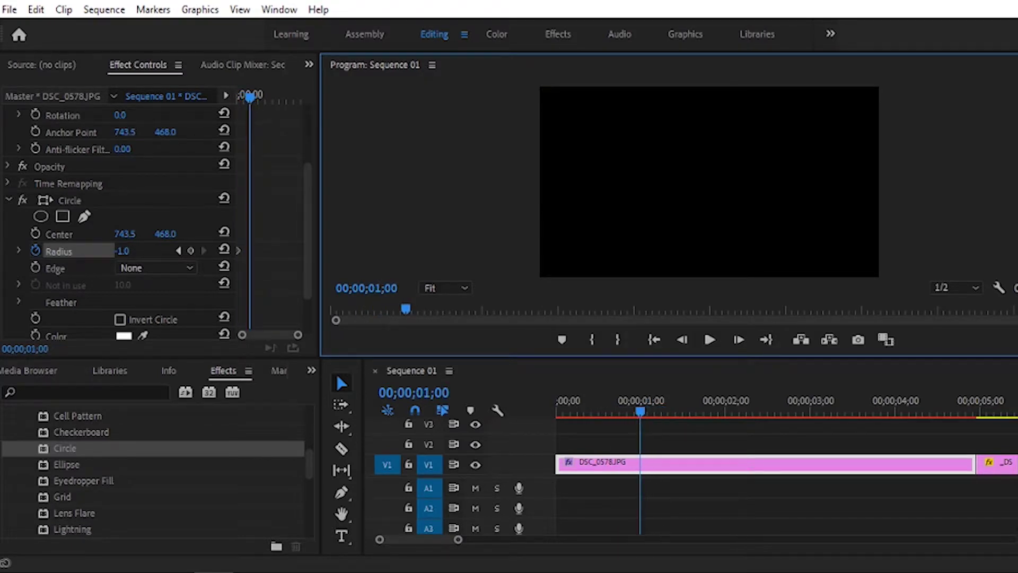
key(l)
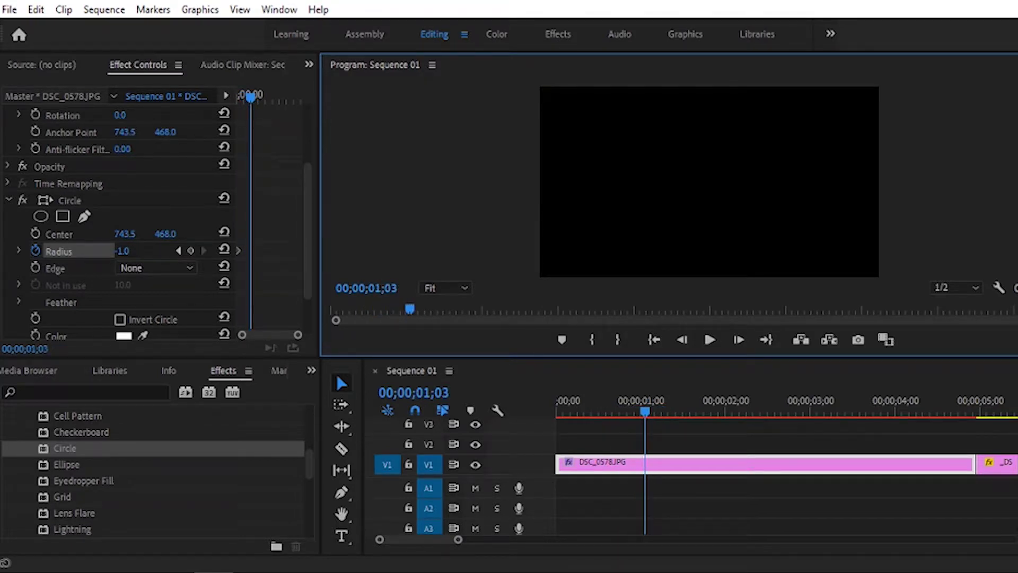
key(j)
key(l)
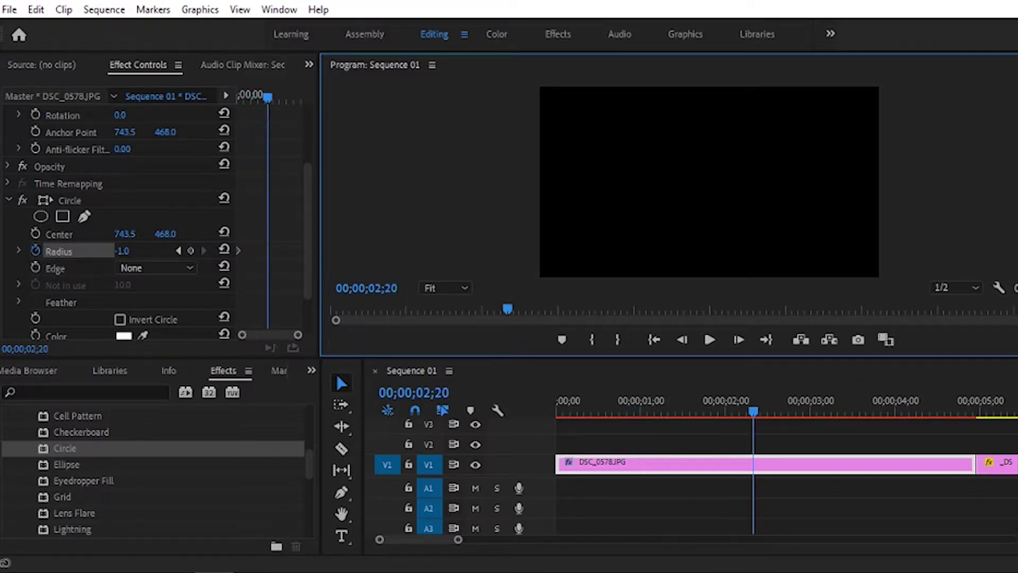
key(Left)
key(Left)
key(Left)
key(Left)
key(Left)
key(Left)
key(Left)
key(Left)
key(Left)
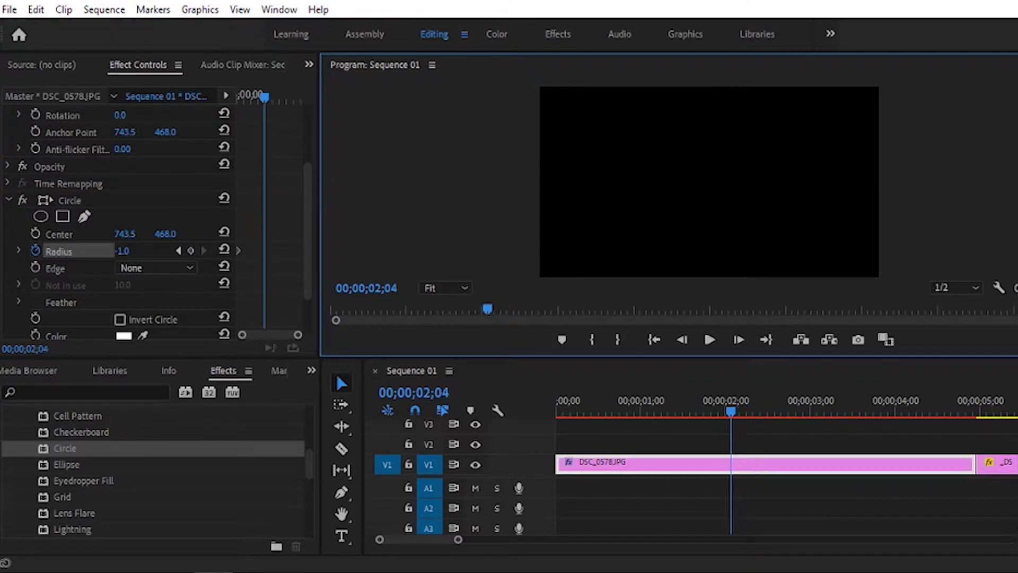
key(Left)
key(Left)
key(Left)
key(Right)
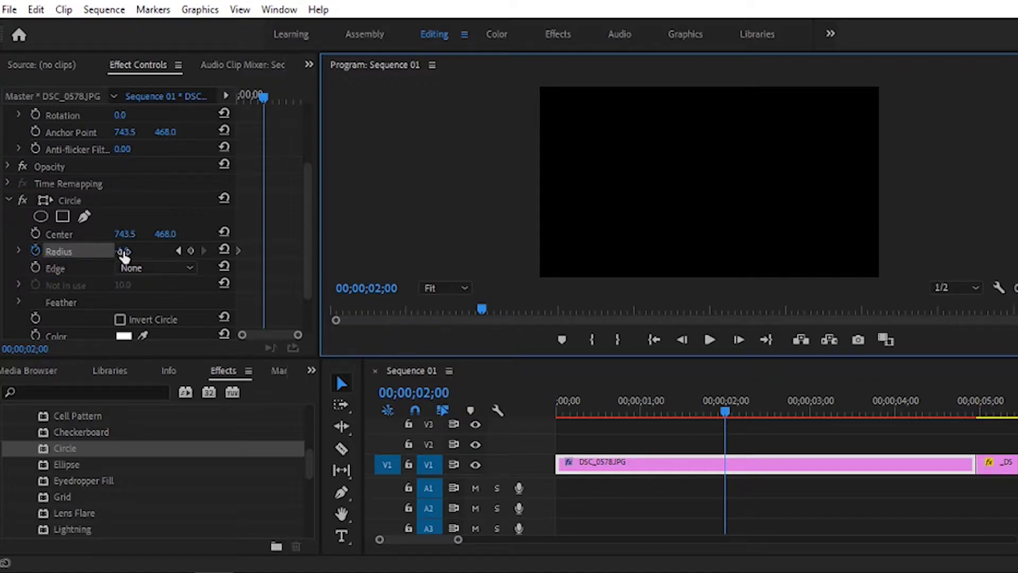
Raise Circle Radius to 747.0 at two seconds, then preview the growing circle.
drag(124, 255, 202, 251)
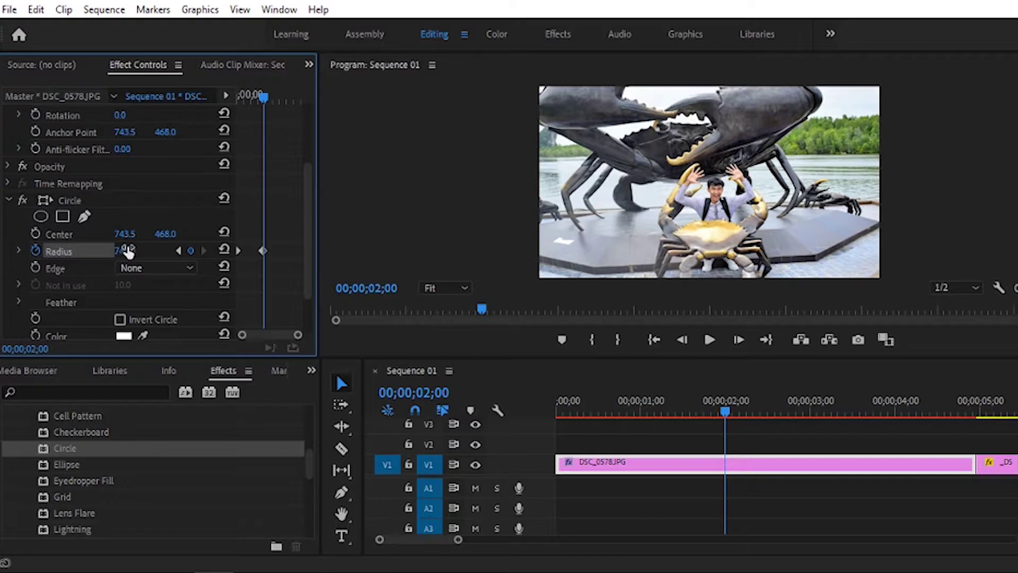
drag(725, 412, 538, 460)
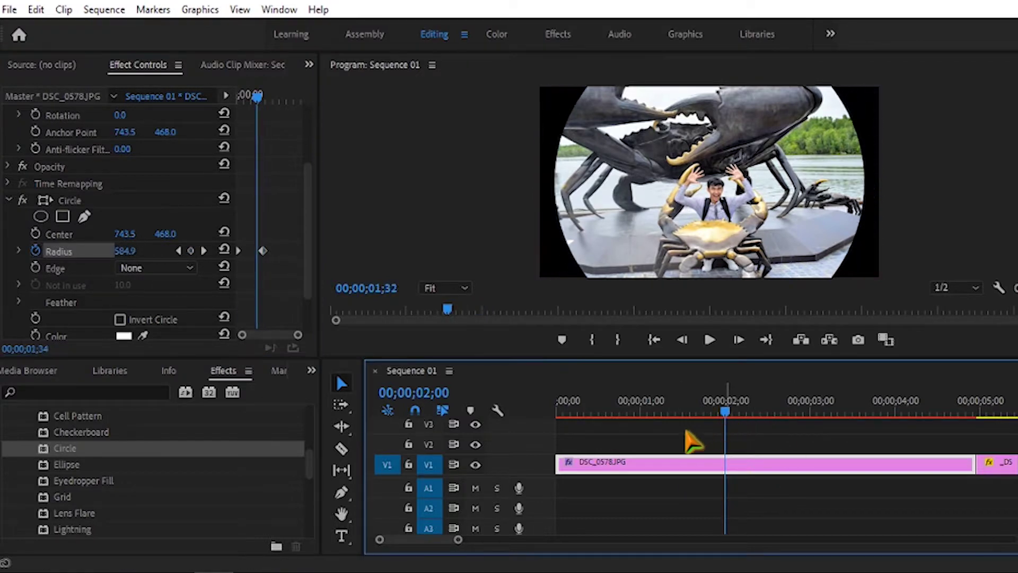
click(709, 340)
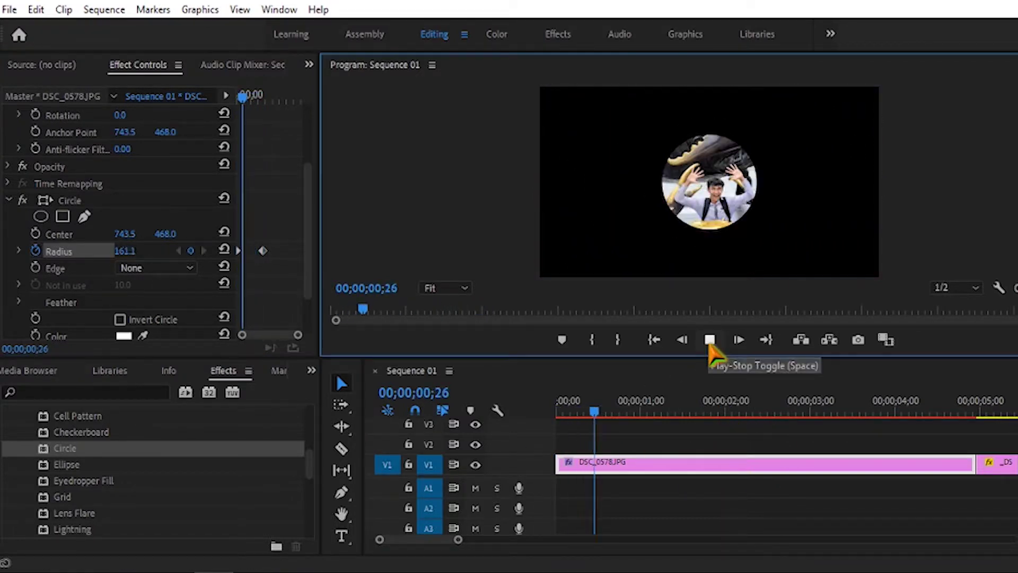
click(710, 344)
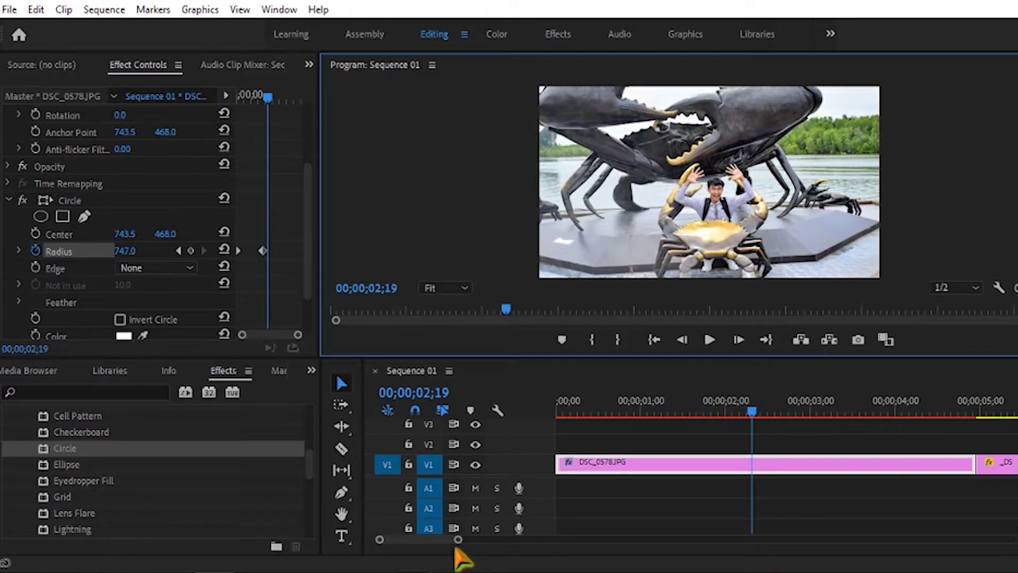
drag(459, 540, 477, 540)
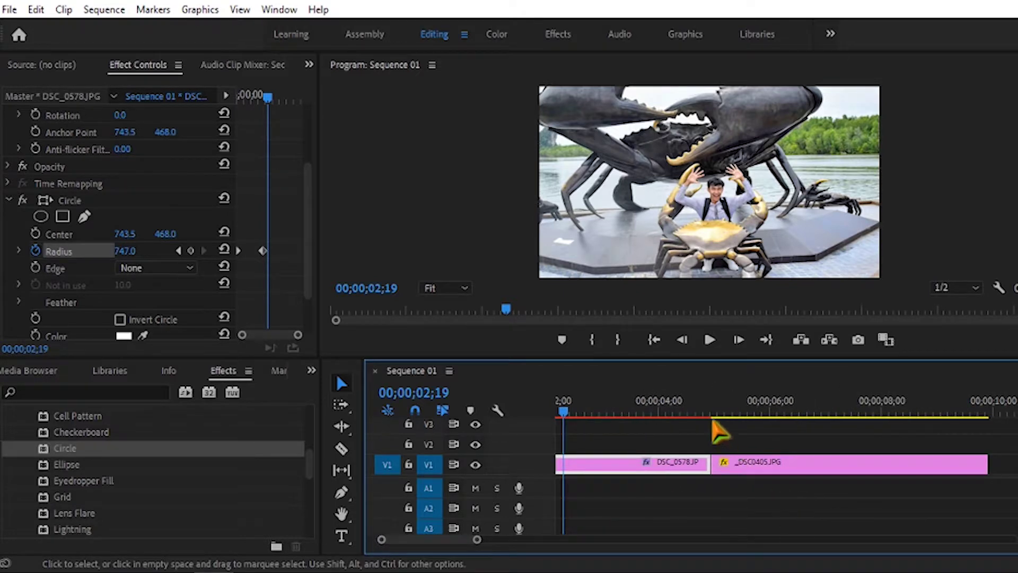
Add a hold Radius keyframe at 00;00;03;01, then keyframe Radius to 1.0 at 00;00;04;55.
click(711, 416)
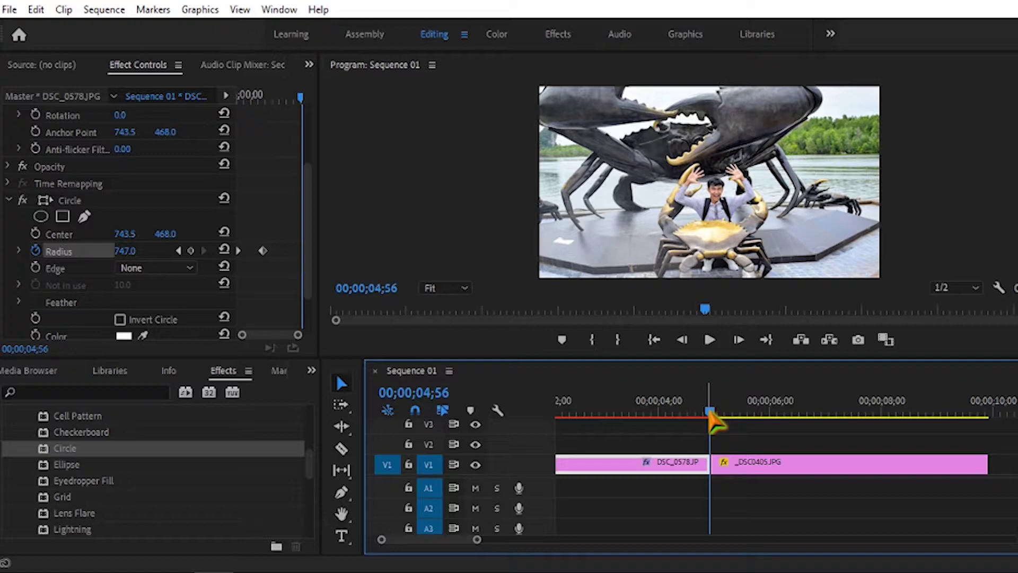
drag(710, 416, 603, 459)
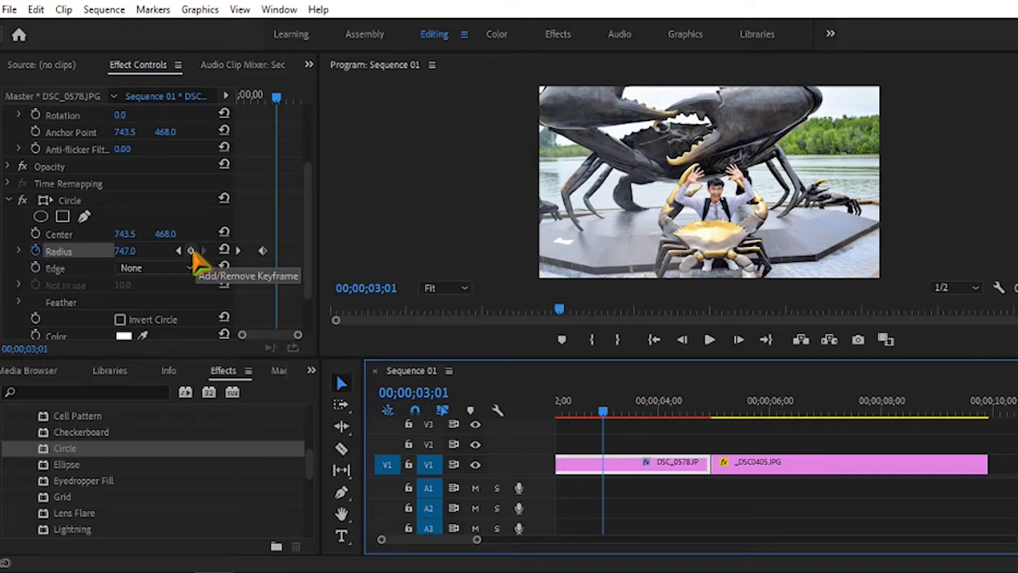
click(191, 251)
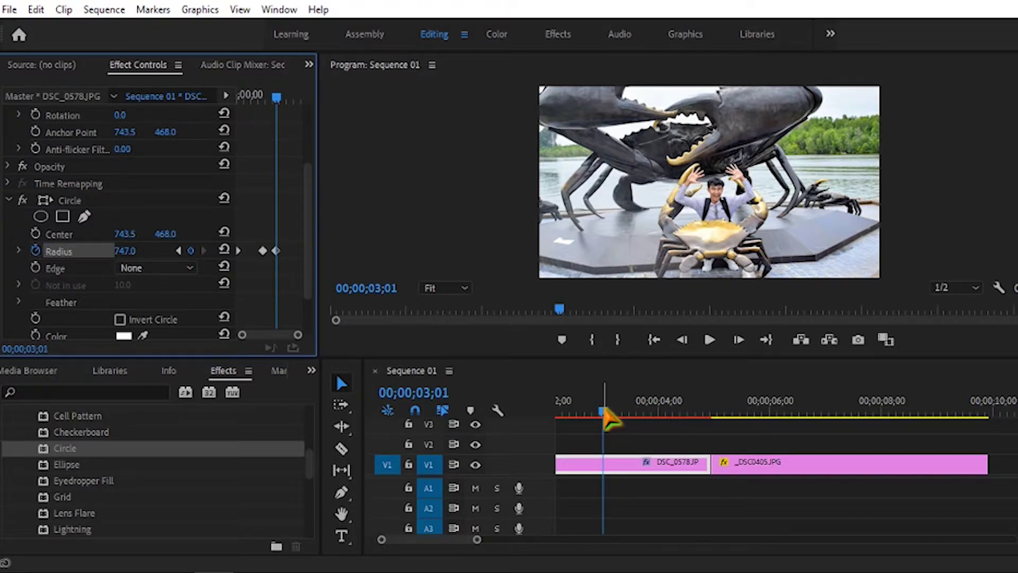
drag(604, 411, 710, 414)
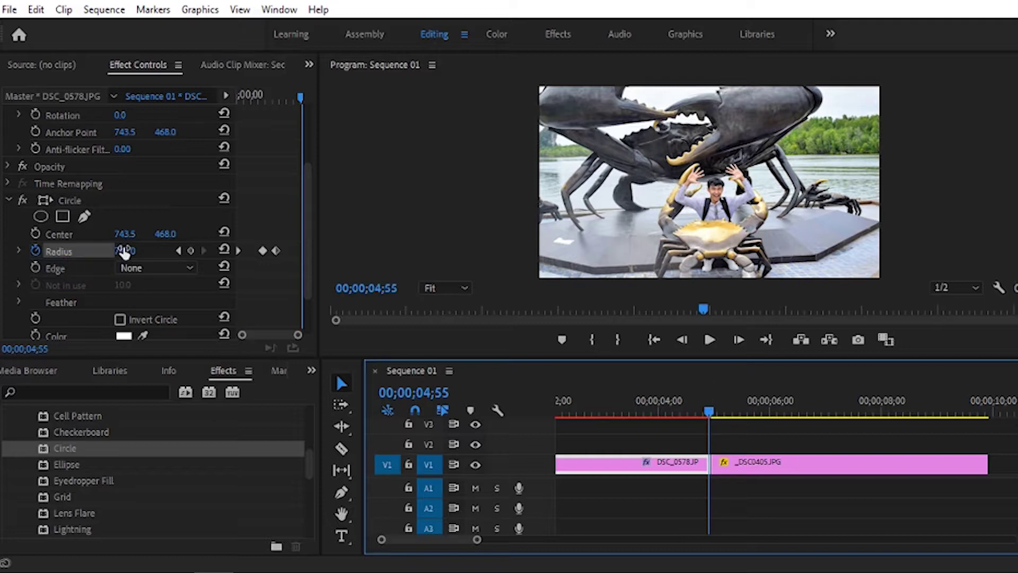
drag(130, 251, 8, 251)
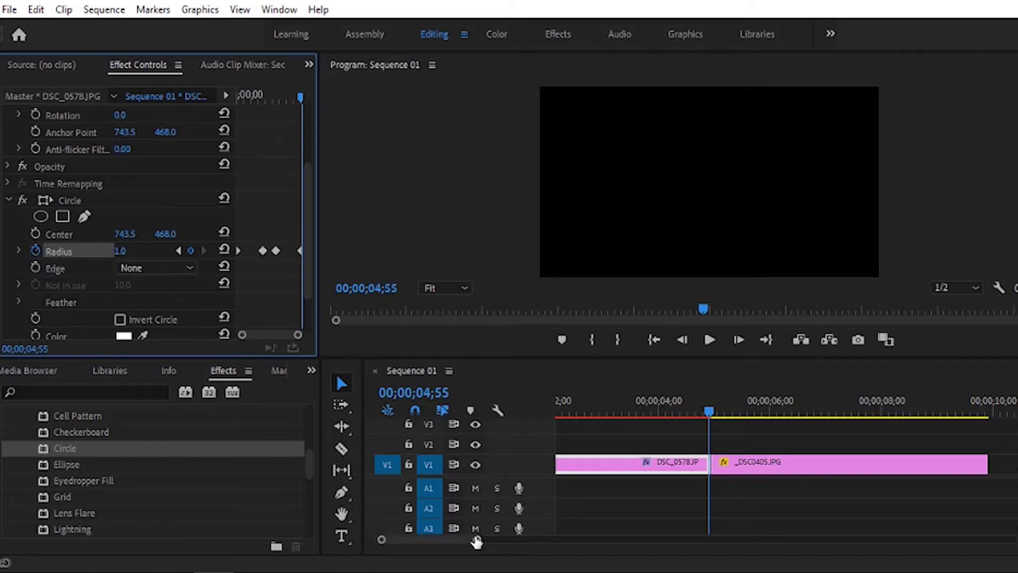
mouse_move(478, 540)
mouse_down()
mouse_move(559, 540)
mouse_move(461, 540)
mouse_up()
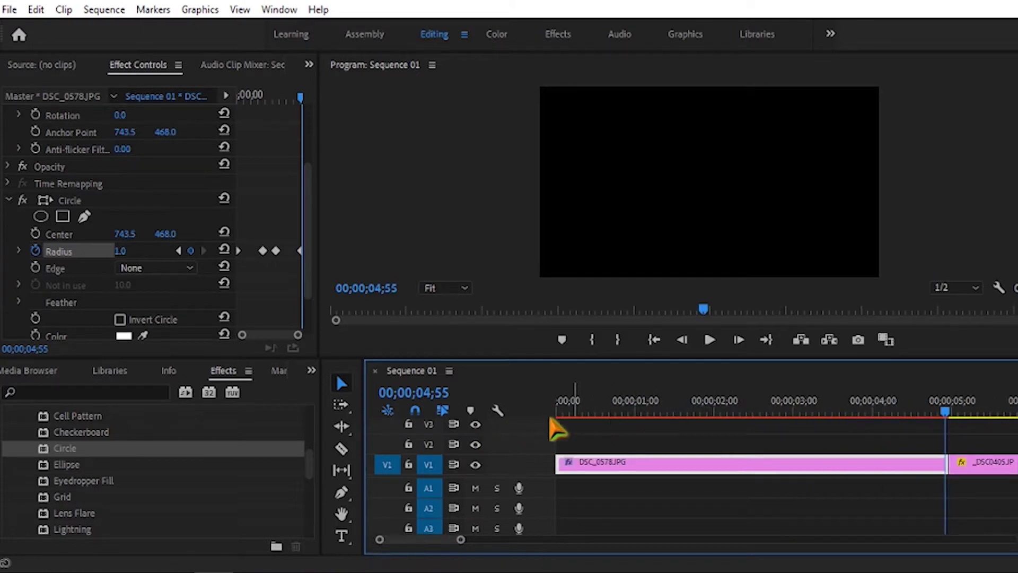
Play back the grow-and-shrink circle transition, then move the playhead into the second photo.
drag(580, 410, 554, 412)
click(708, 344)
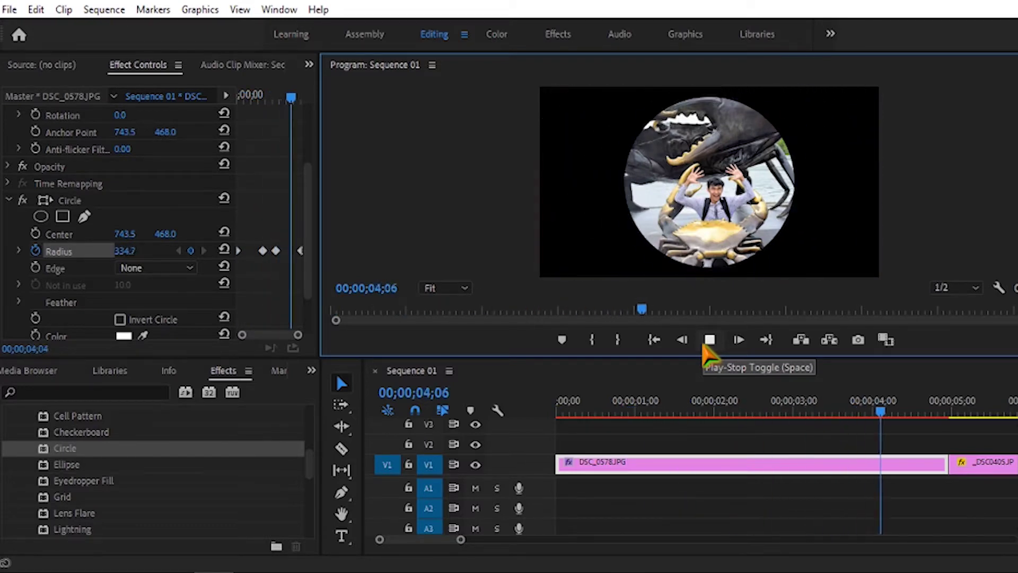
click(704, 346)
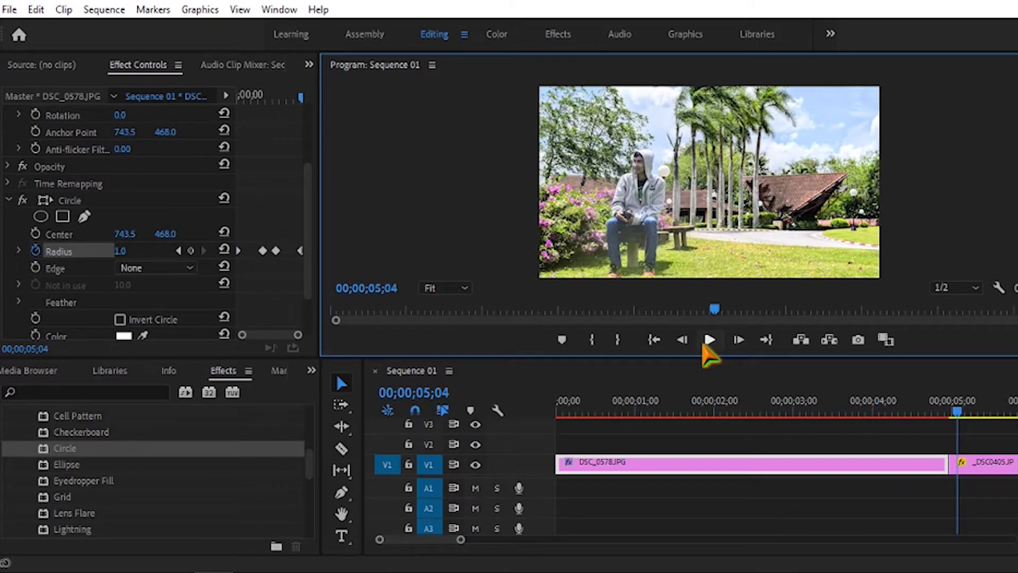
scroll(843, 440, right, 3)
scroll(855, 455, right, 3)
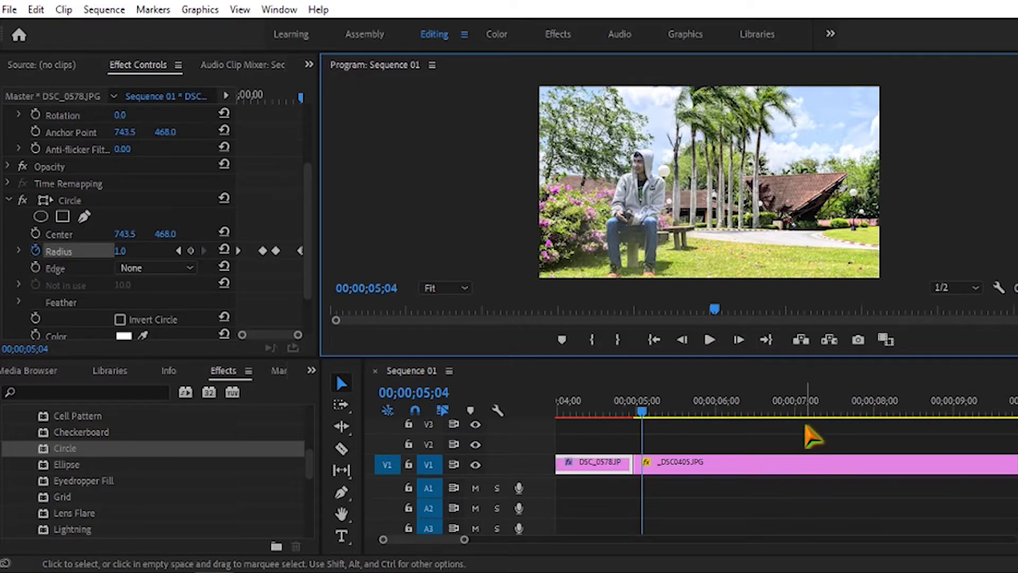
scroll(810, 434, left, 3)
scroll(808, 432, right, 3)
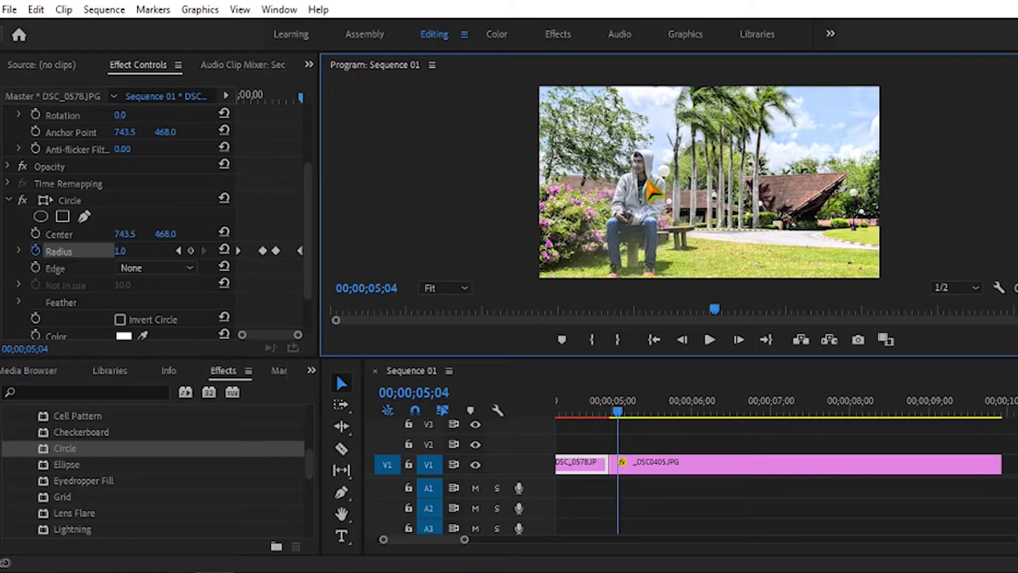
scroll(655, 451, left, 3)
click(620, 414)
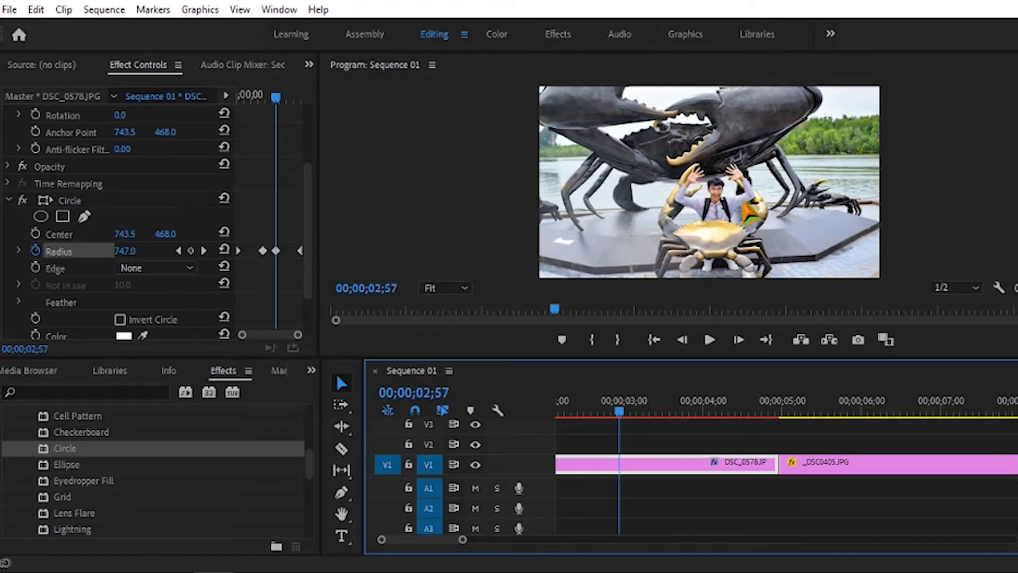
scroll(875, 470, right, 2)
scroll(848, 465, right, 1)
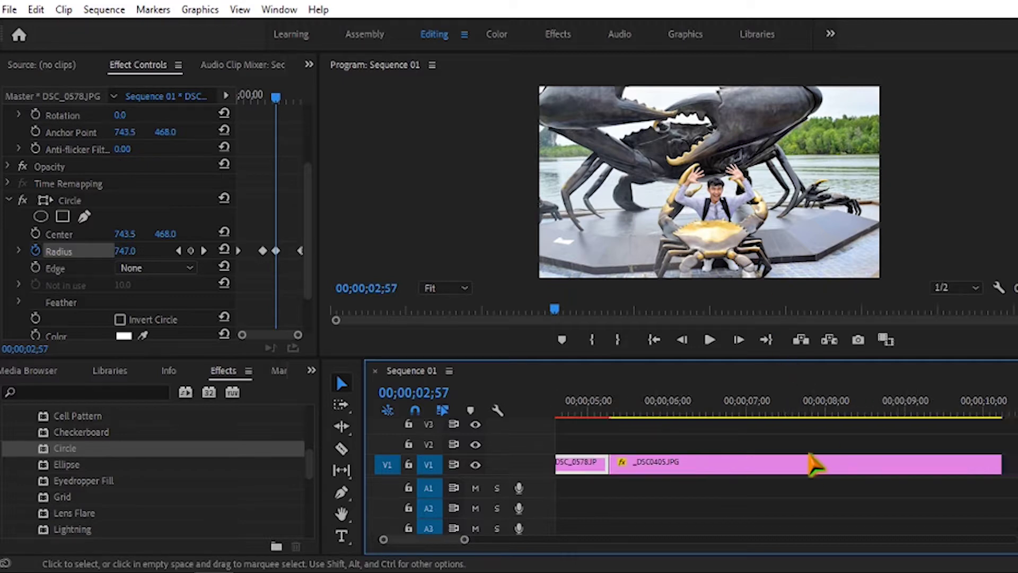
click(776, 414)
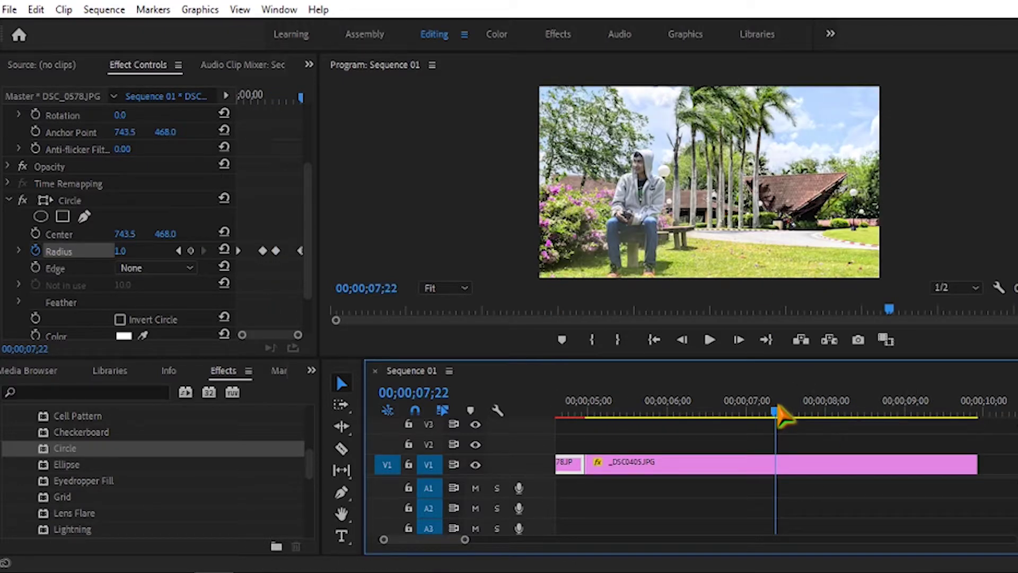
Apply Circle to _DSC0405, set its Blending Mode to Stencil Alpha, and scrub Radius to 0.
drag(308, 221, 308, 273)
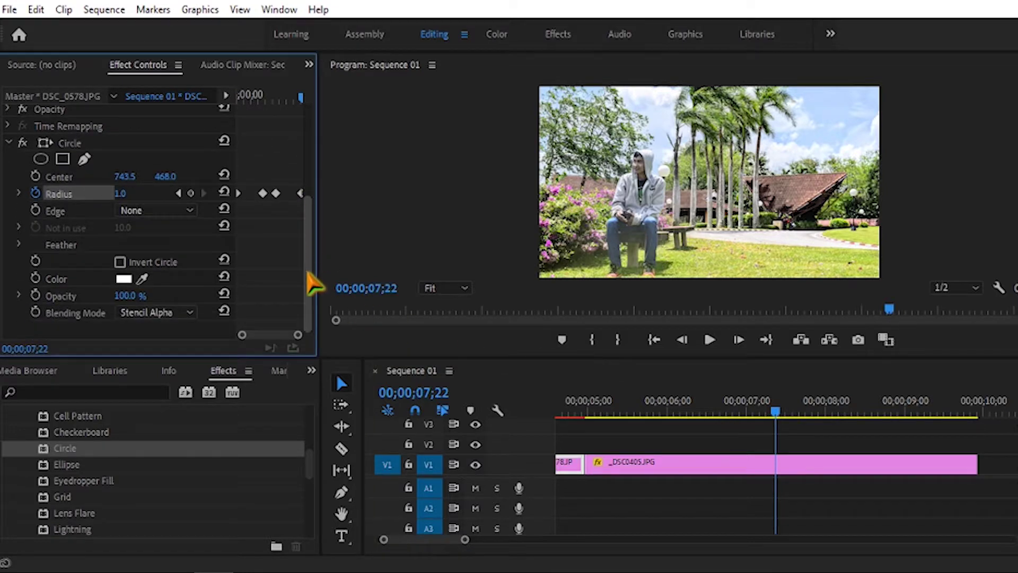
drag(153, 449, 739, 469)
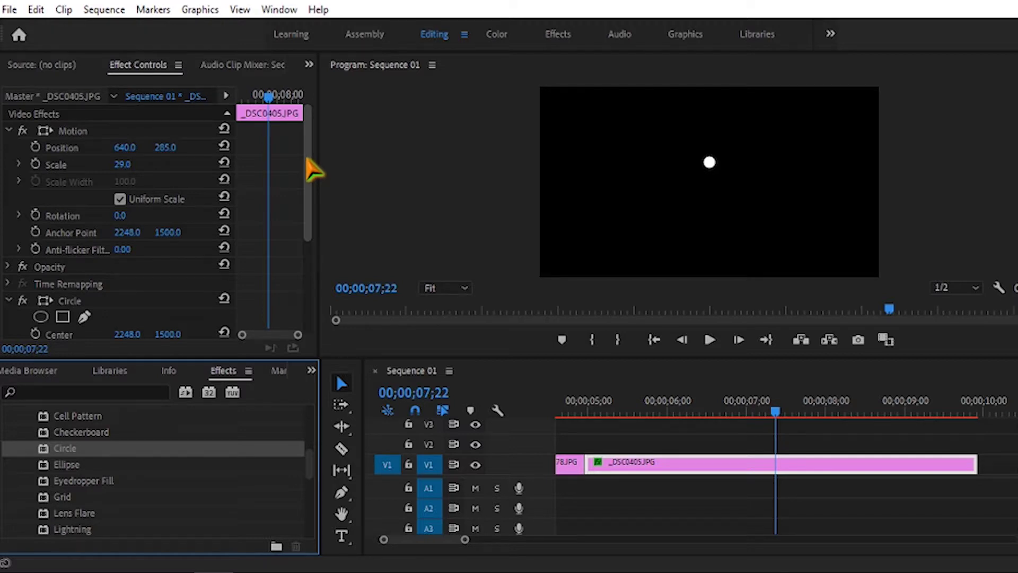
drag(311, 175, 313, 294)
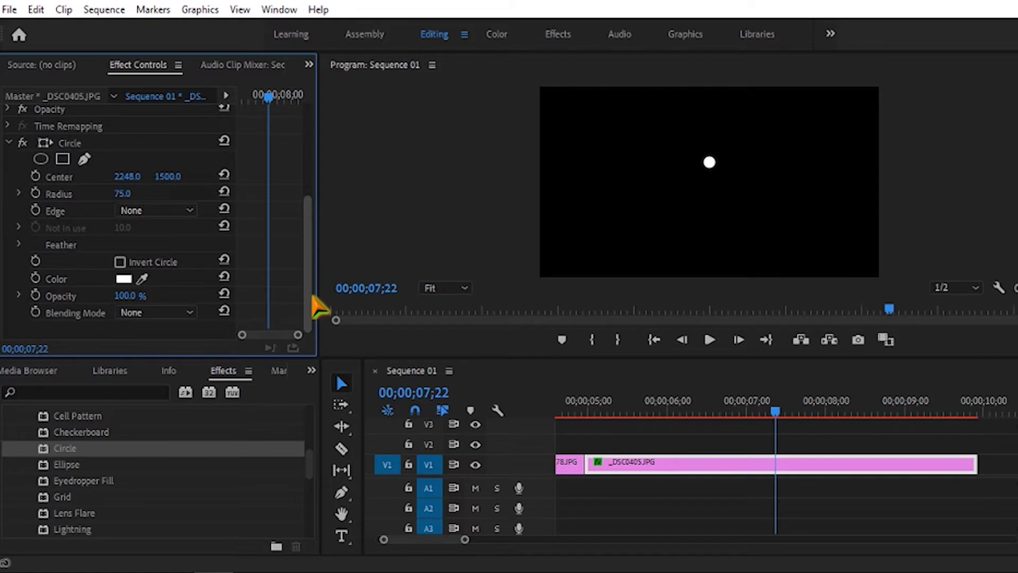
click(191, 314)
click(165, 29)
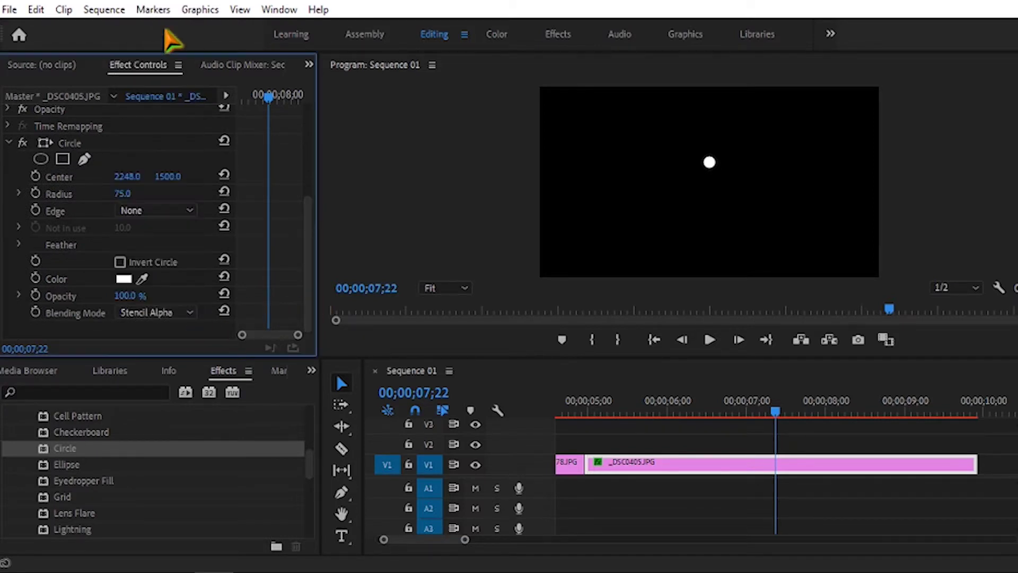
drag(312, 233, 312, 201)
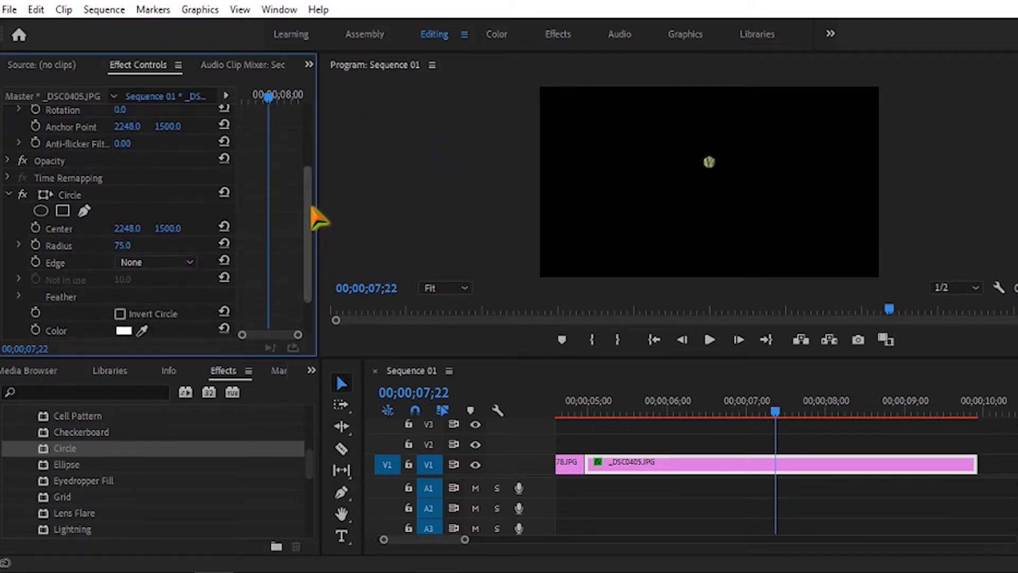
mouse_move(122, 259)
mouse_down()
mouse_move(79, 259)
mouse_move(175, 258)
mouse_up()
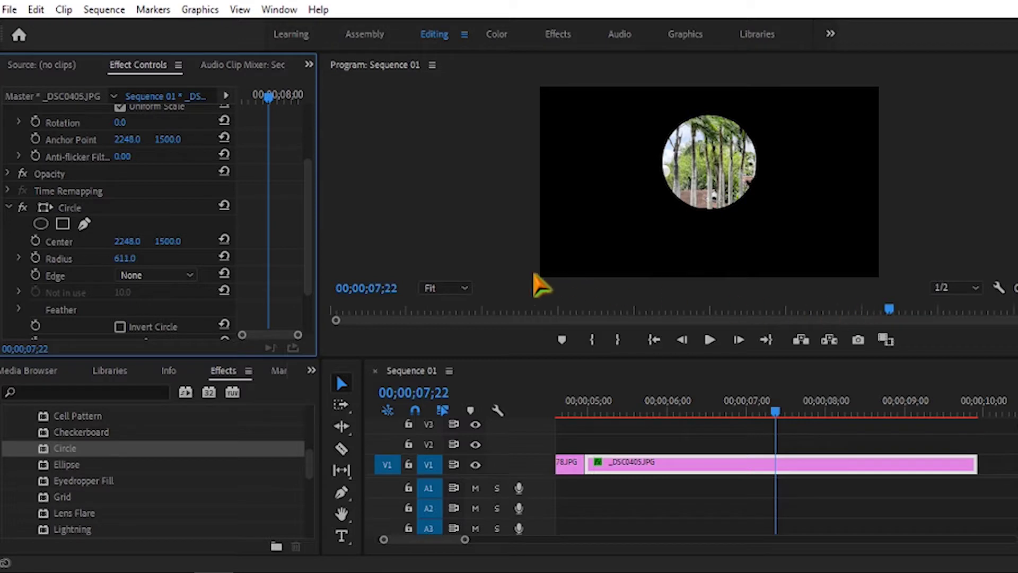
With Radius at 611, move the Circle Center to 1350.0, 1858.0 to frame the seated man.
scroll(308, 241, up, 1)
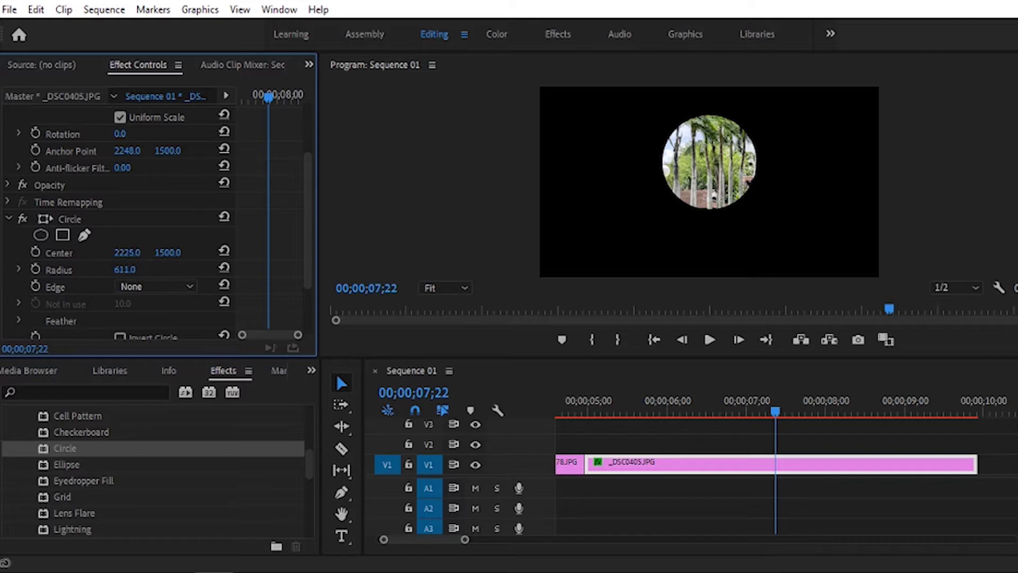
mouse_move(127, 253)
mouse_down()
mouse_move(106, 253)
mouse_move(196, 252)
mouse_up()
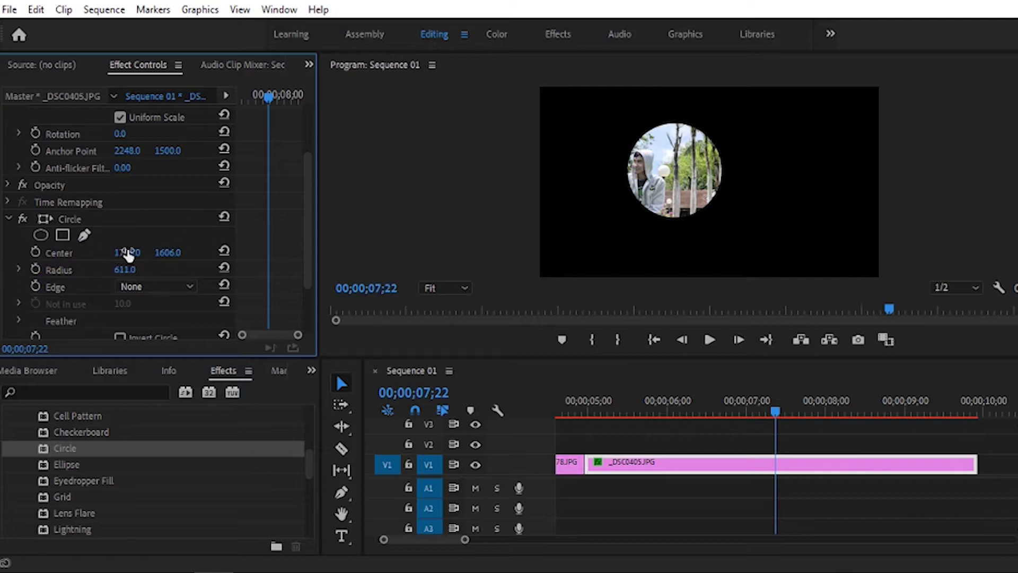
drag(128, 253, 64, 252)
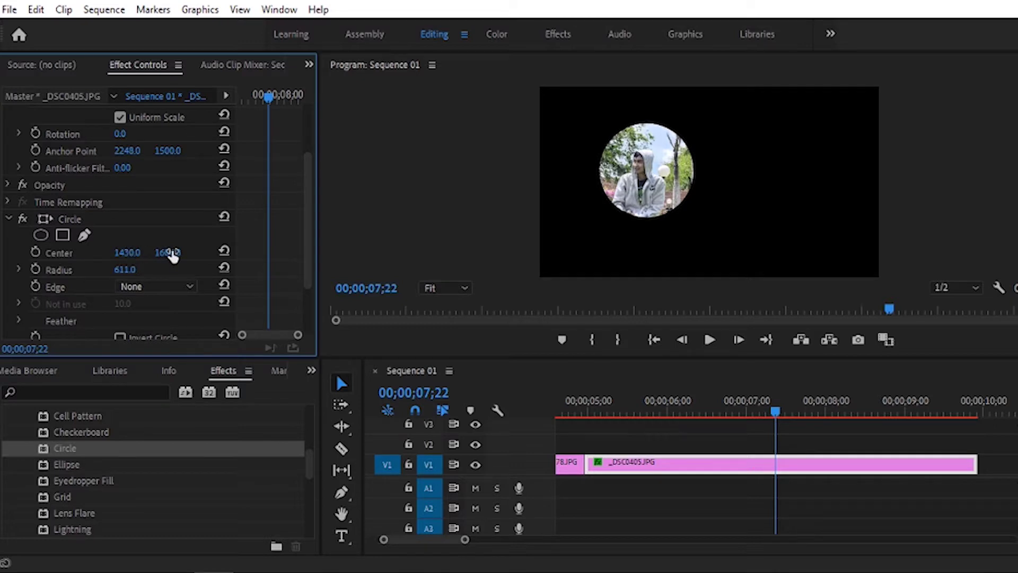
drag(170, 253, 228, 254)
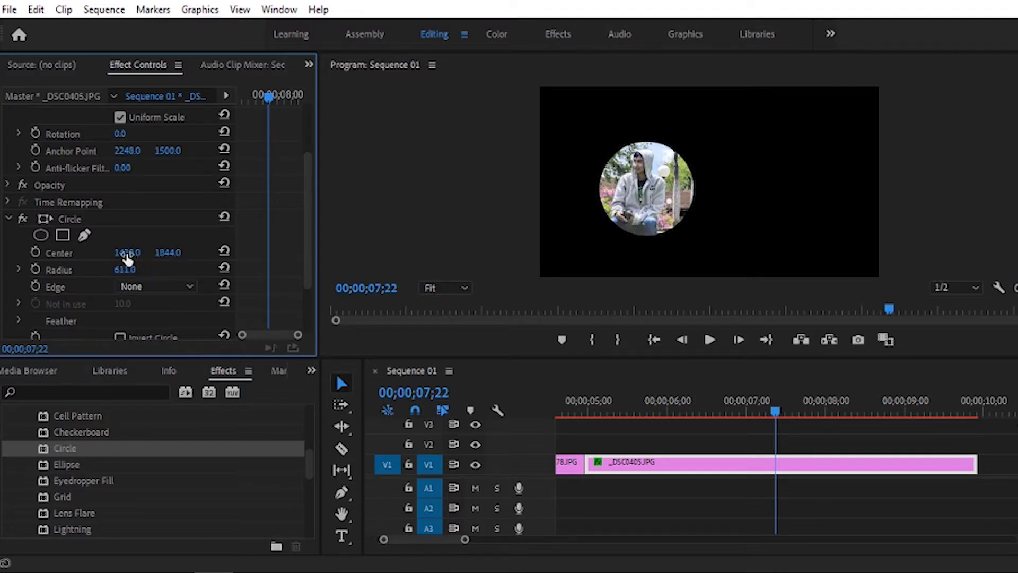
drag(126, 253, 120, 253)
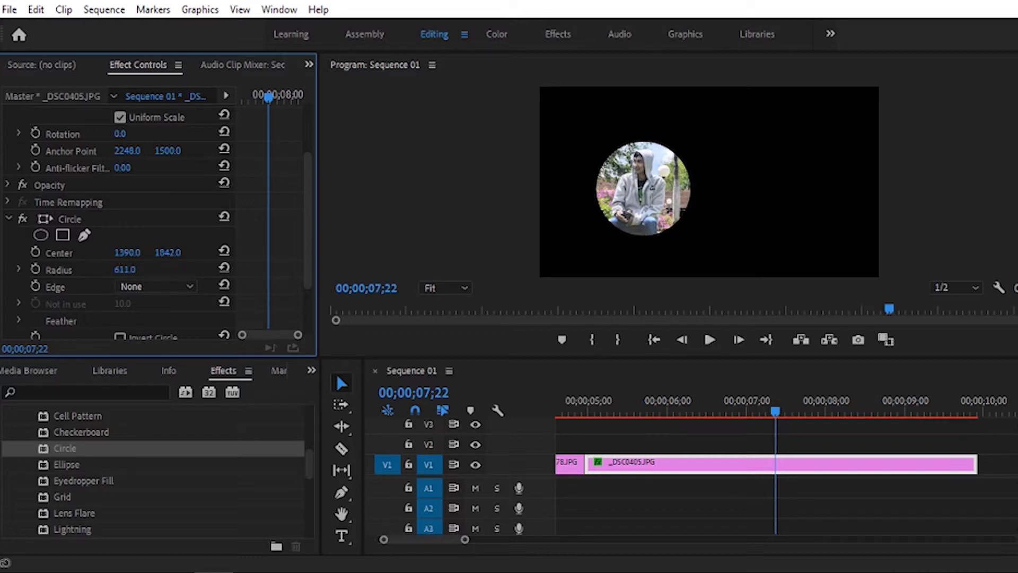
drag(167, 252, 120, 252)
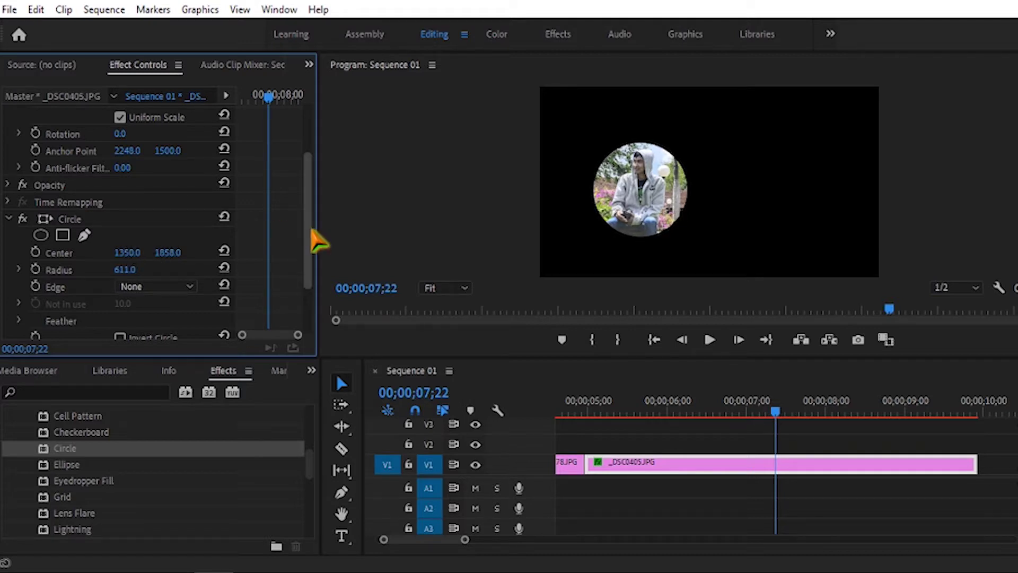
drag(777, 418, 586, 434)
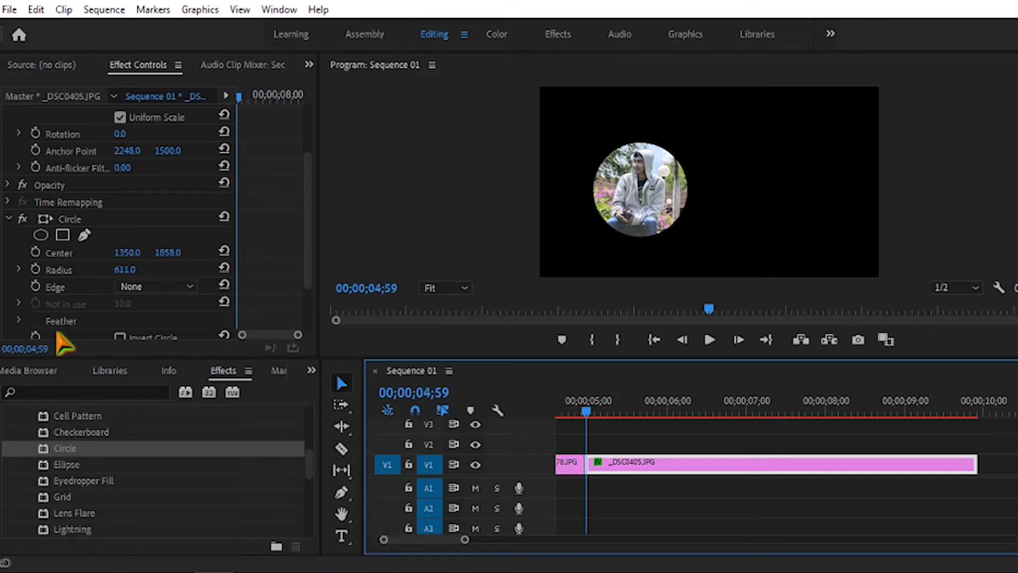
Keyframe the _DSC0405 circle Radius at -1 at 04;59, growing to 3471 by 05;50.
drag(126, 270, 48, 271)
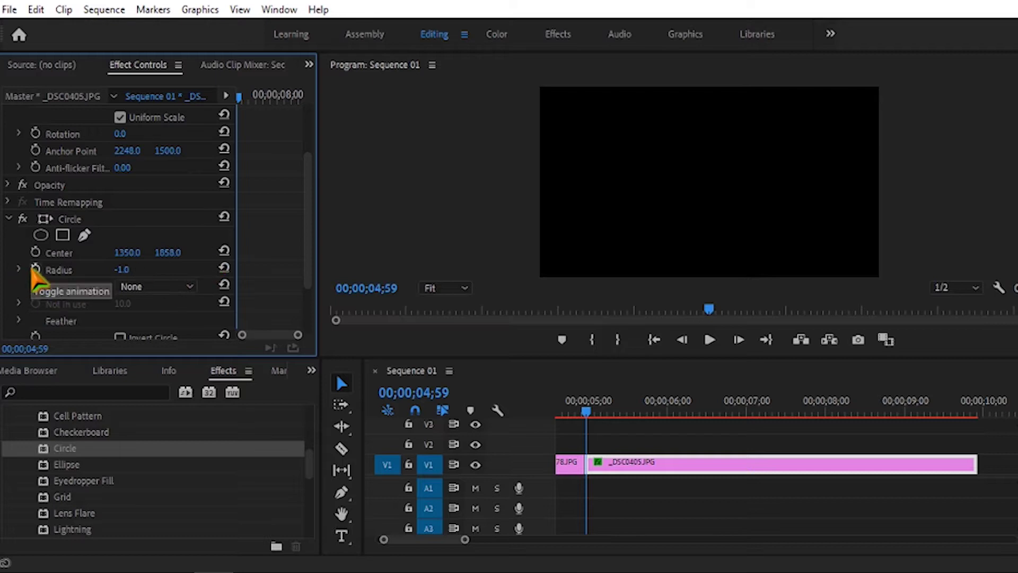
click(35, 269)
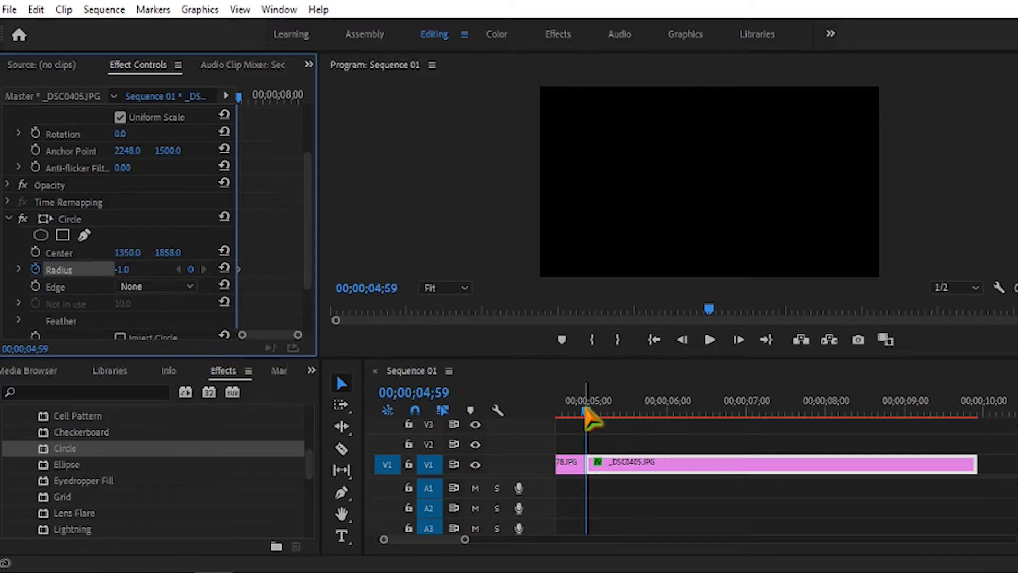
click(585, 411)
drag(586, 412, 661, 409)
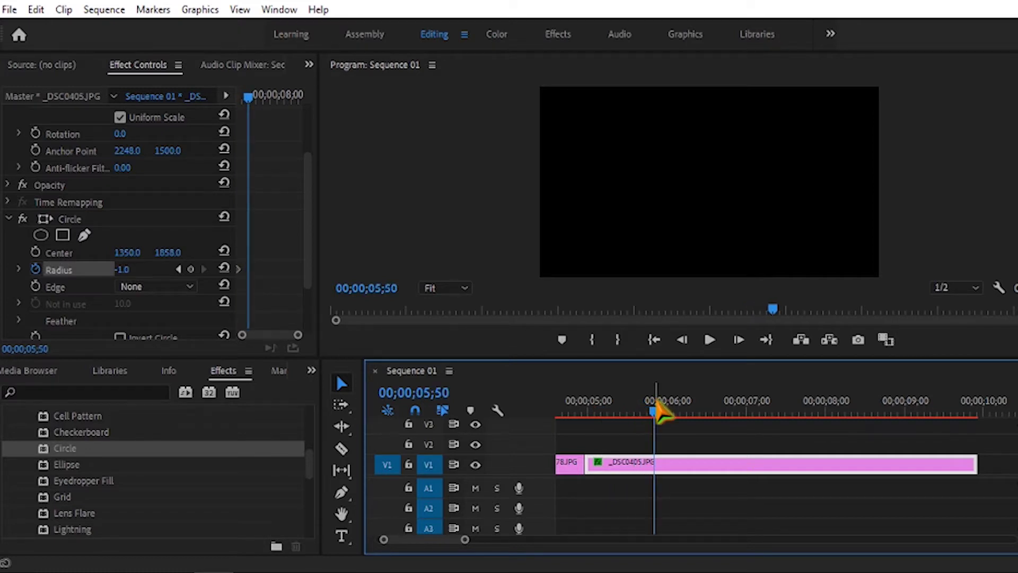
drag(114, 267, 426, 271)
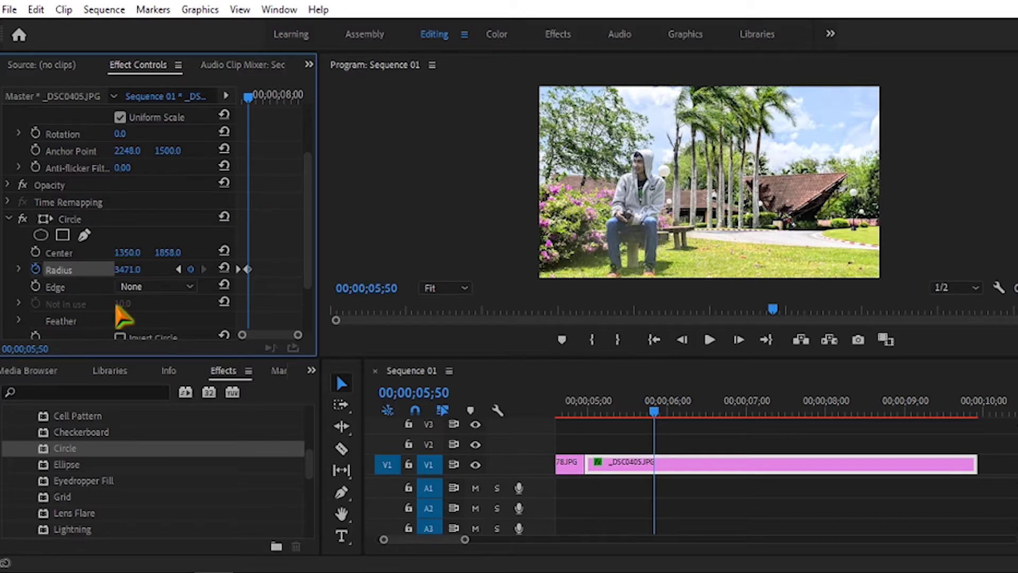
scroll(806, 500, down, 3)
scroll(716, 451, up, 2)
Add a hold keyframe for the full-size circle Radius at 09;16.
click(870, 415)
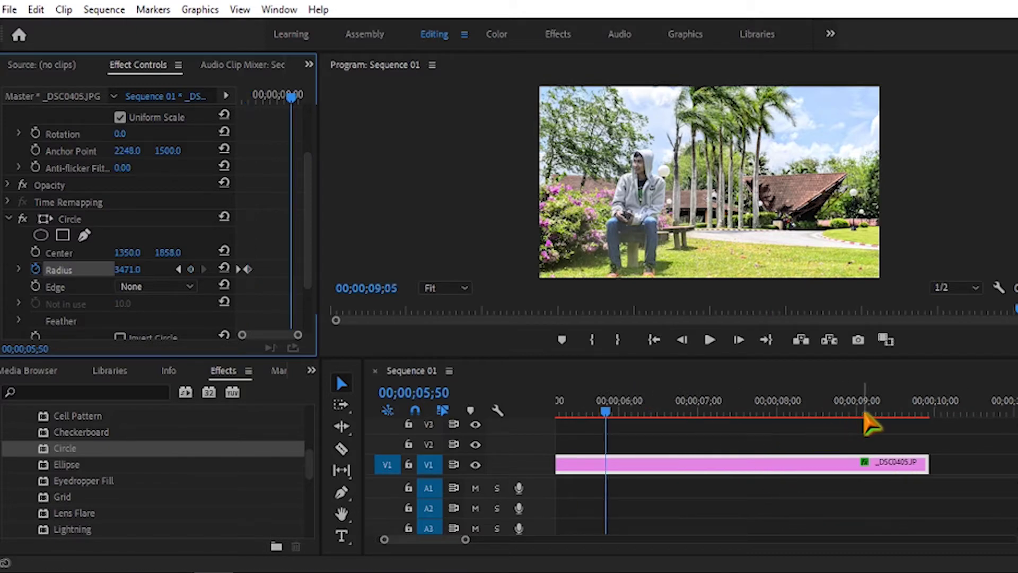
scroll(870, 421, down, 1)
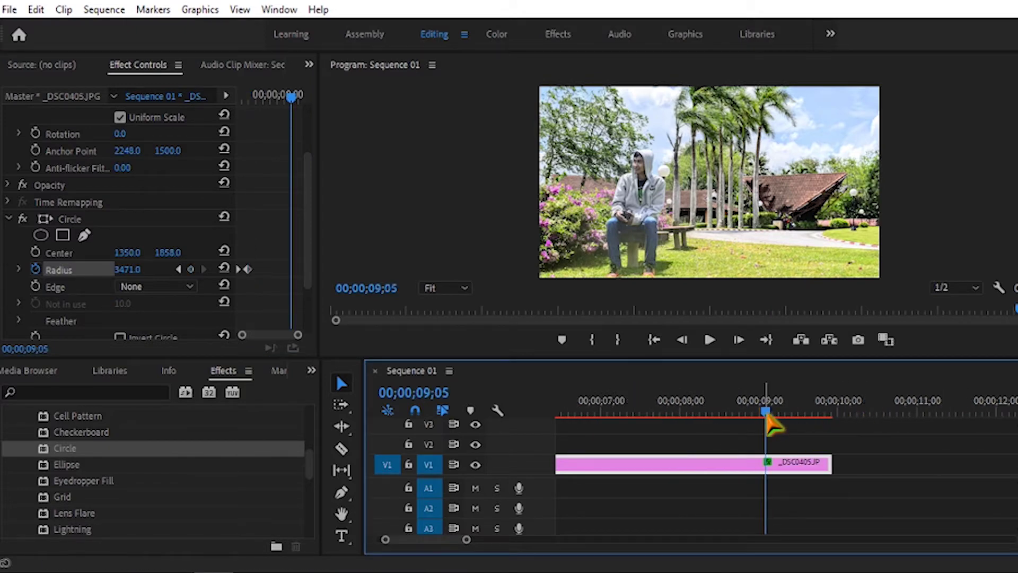
drag(767, 415, 780, 413)
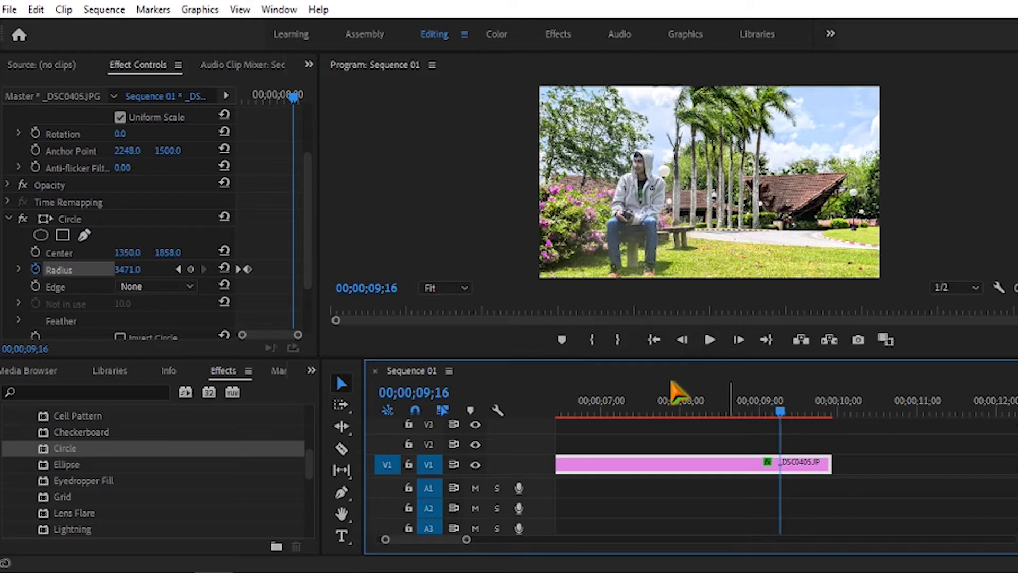
click(191, 269)
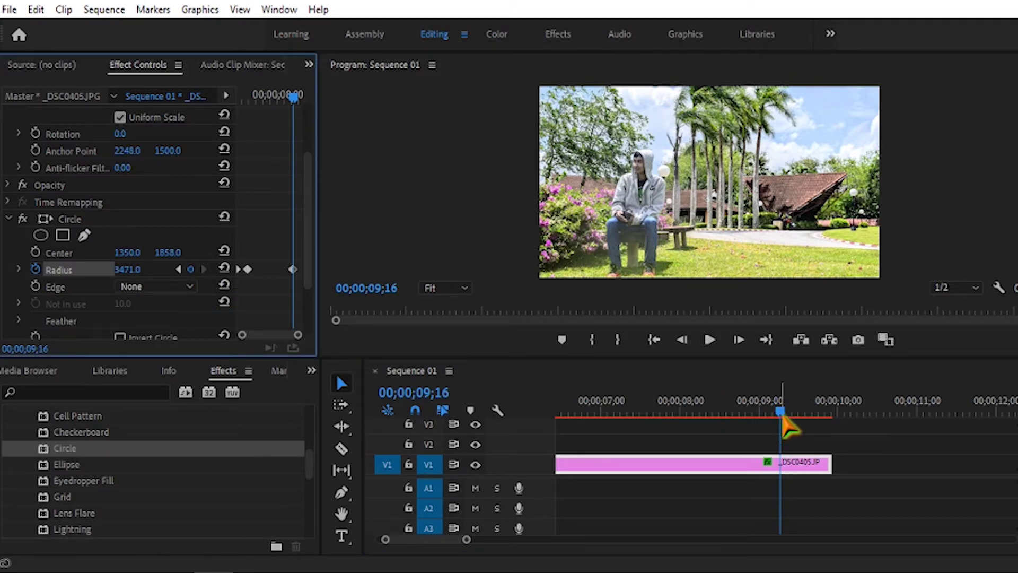
Shrink the circle Radius to 3.0 at 09;53 so the park photo closes to black.
drag(780, 414, 828, 413)
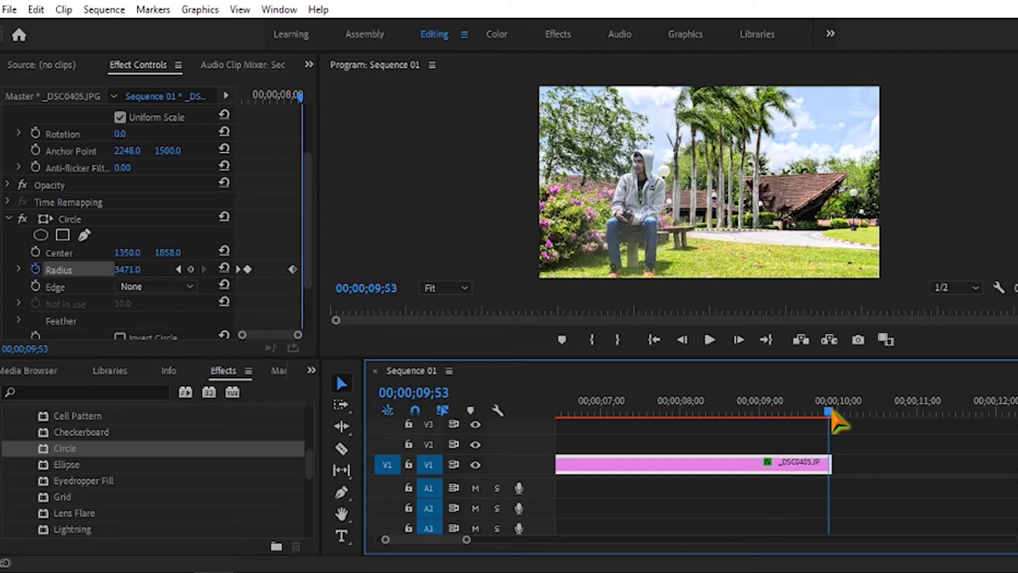
click(125, 270)
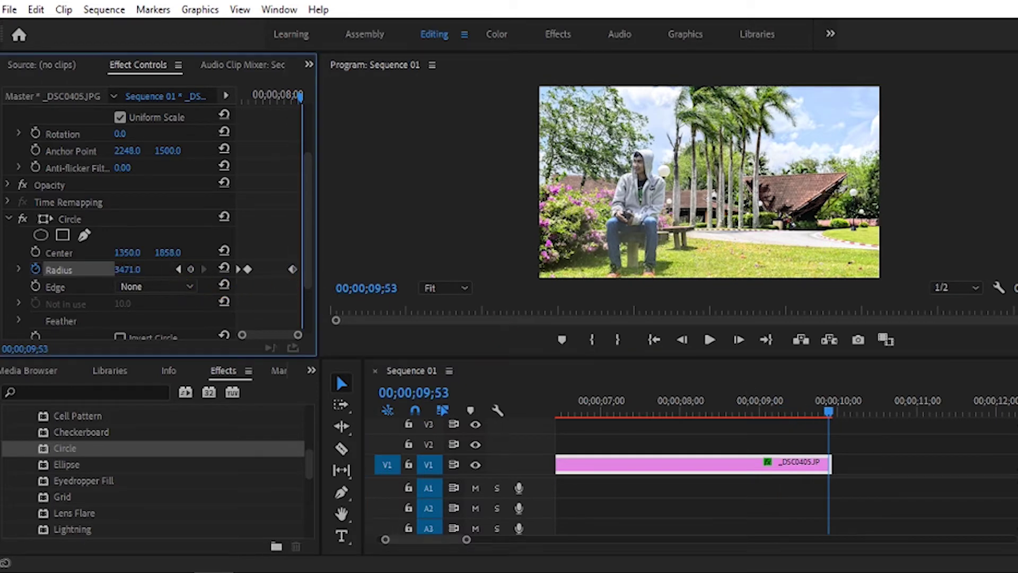
drag(127, 269, 117, 269)
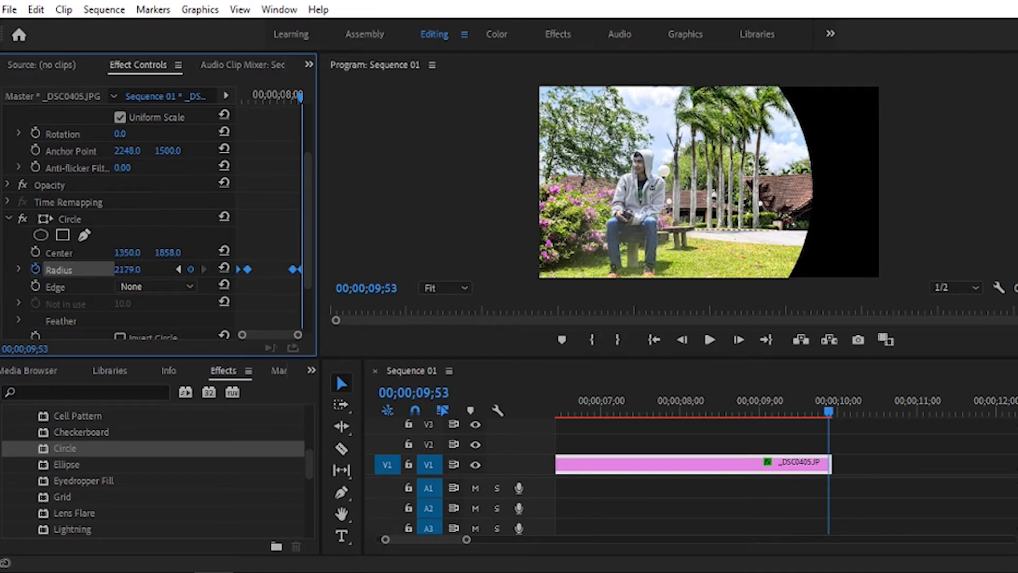
mouse_move(127, 269)
mouse_down()
mouse_move(119, 257)
mouse_move(114, 269)
mouse_up()
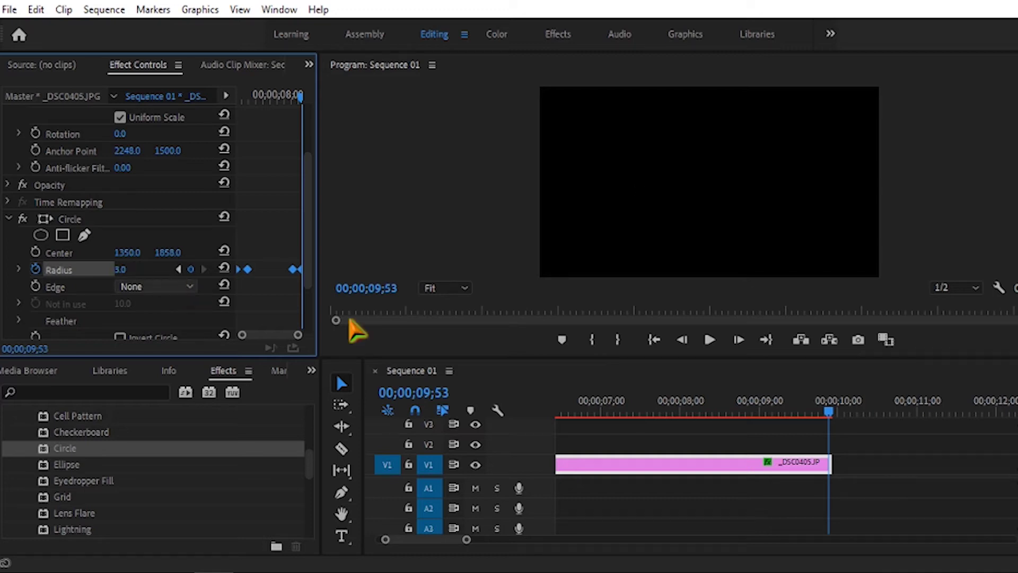
drag(467, 542, 613, 539)
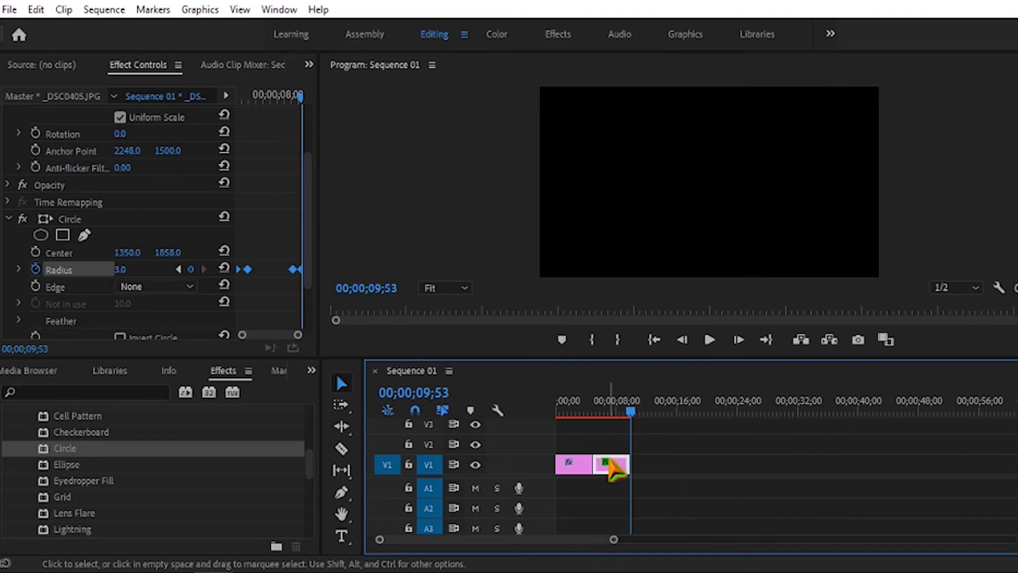
Play the sequence from the start to preview the circle transitions.
key(Home)
click(709, 340)
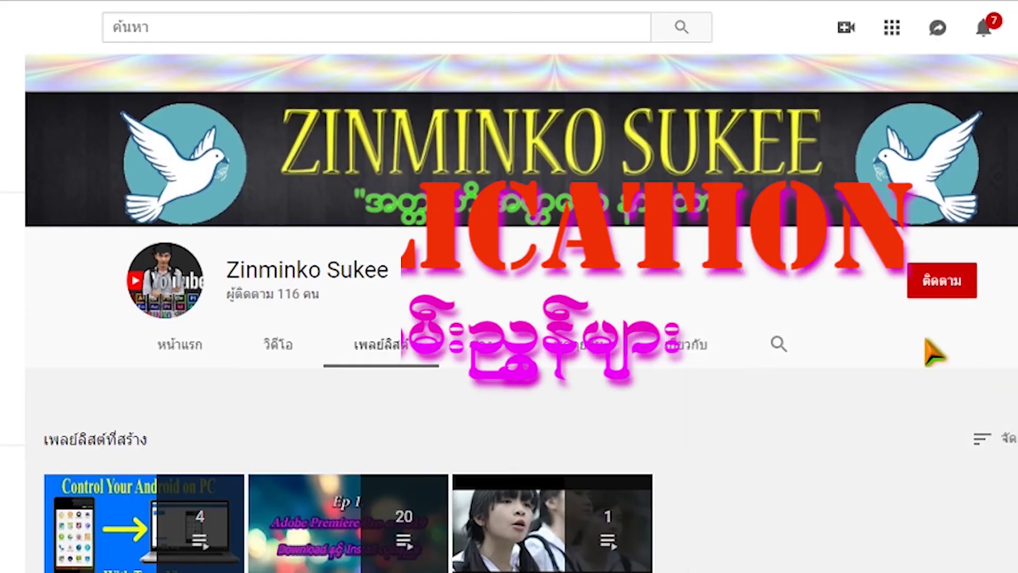
Subscribe to the YouTube channel and turn on notifications for new videos.
click(942, 286)
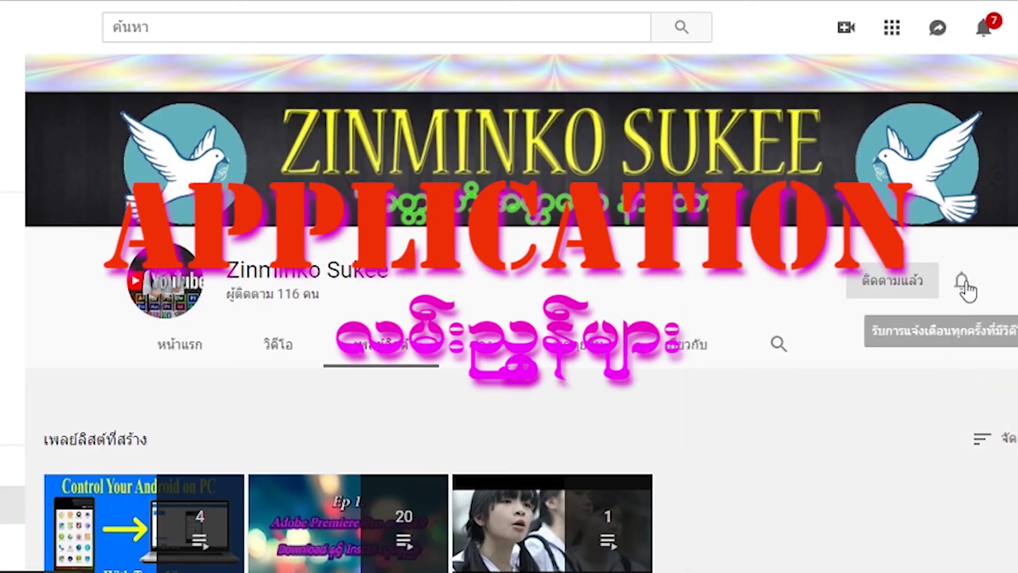
click(964, 282)
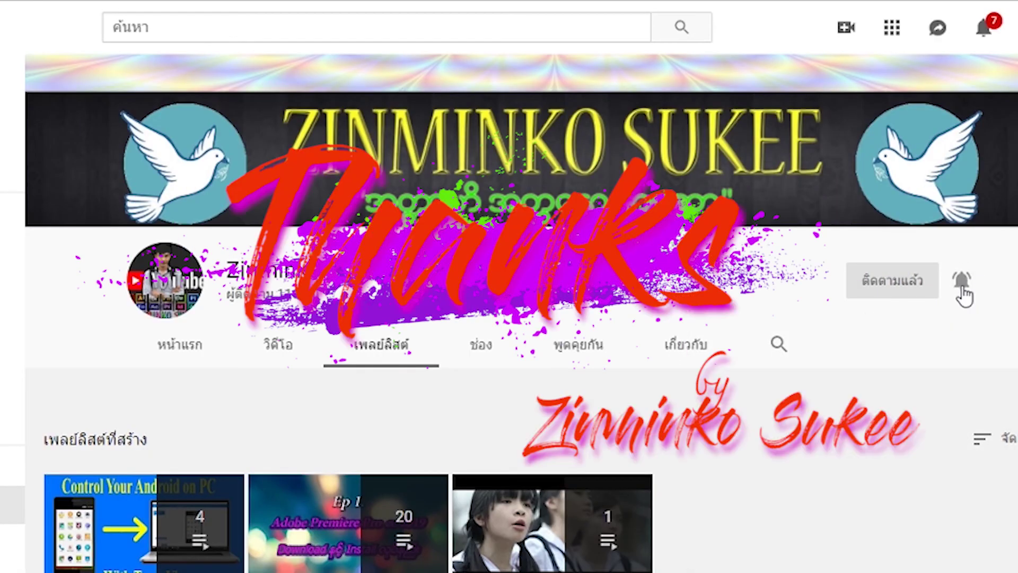